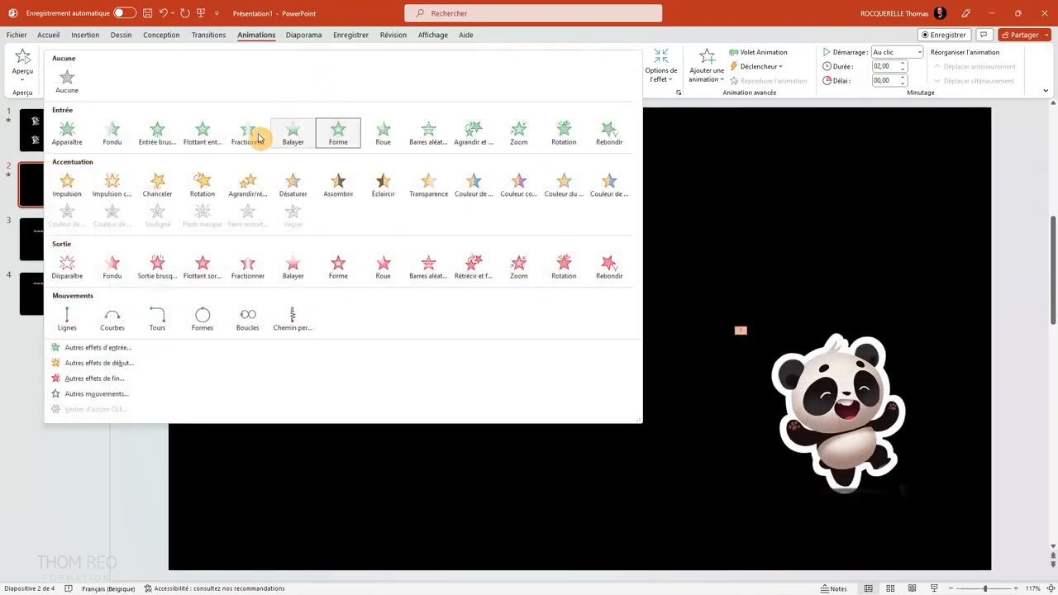
# Preview additional entrance effects on the panda, including Plus and Tourbillon, and apply the Spirale effect.
pyautogui.click(95, 348)
pyautogui.moveTo(516, 183); pyautogui.dragTo(397, 251)
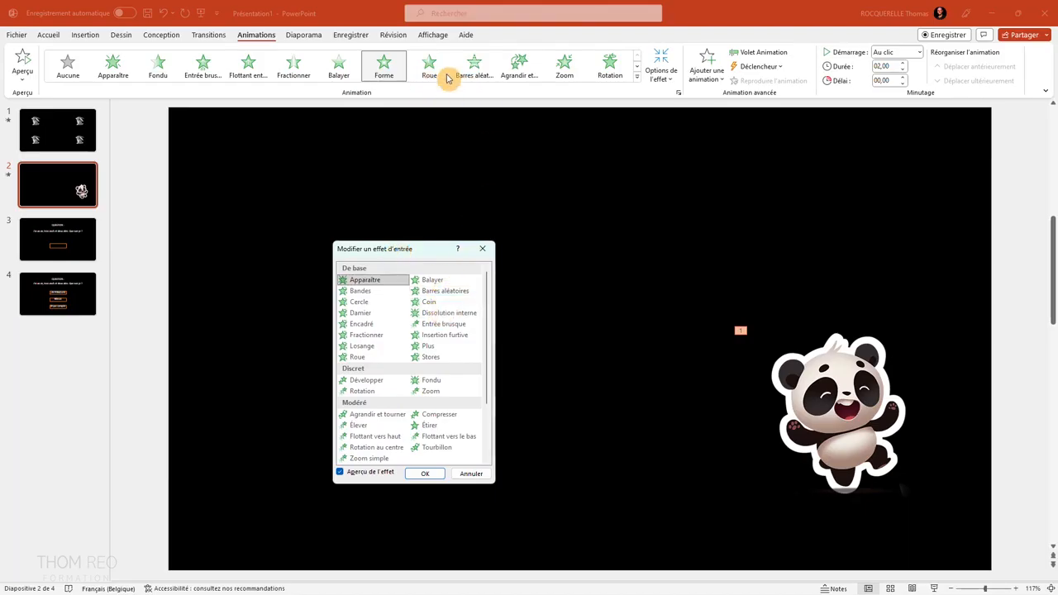
pyautogui.click(425, 345)
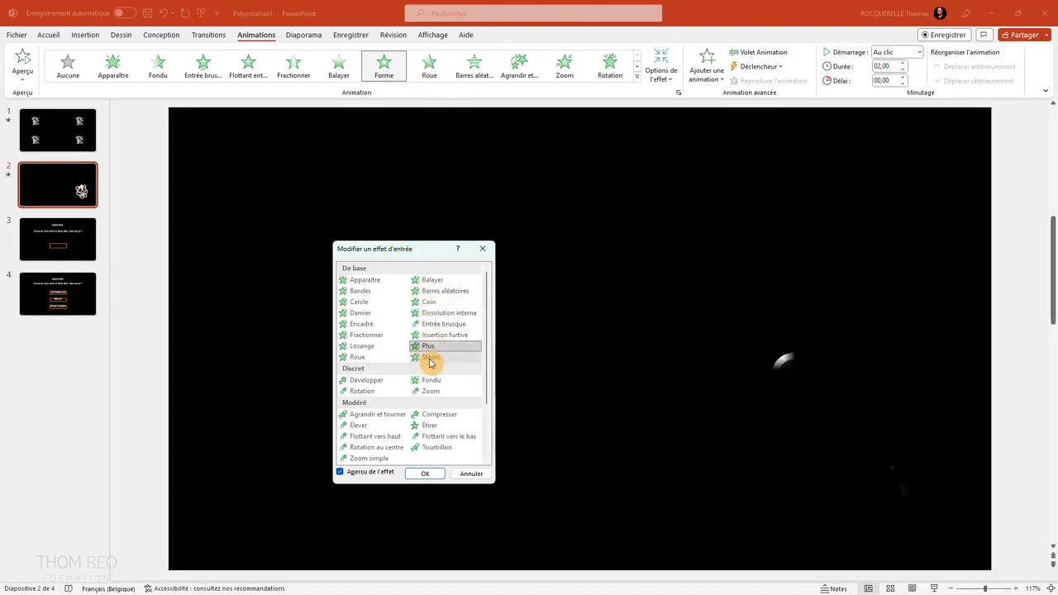
pyautogui.click(376, 447)
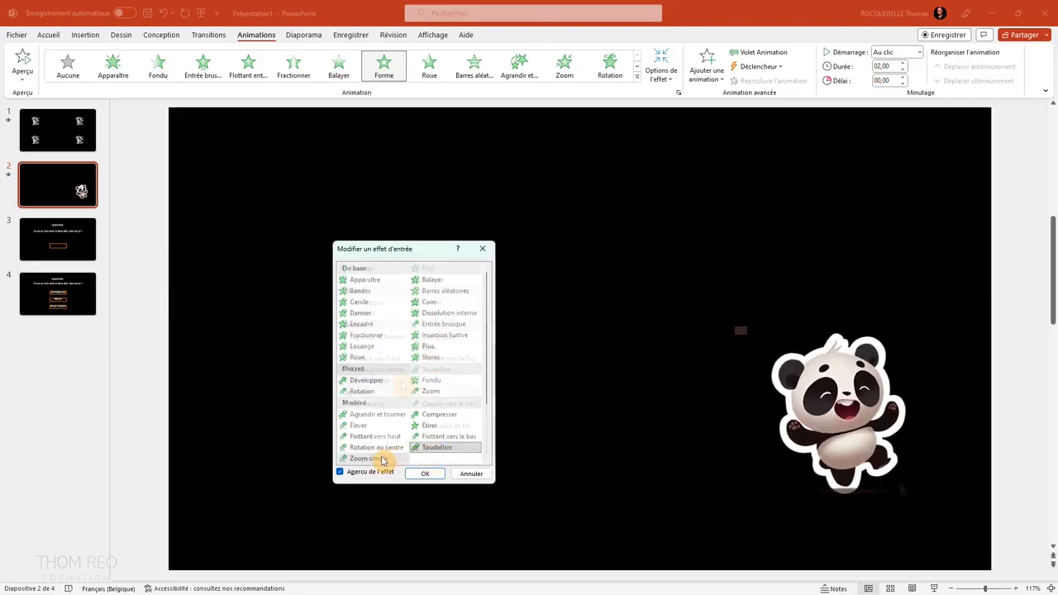
pyautogui.scroll(-2, 374, 444)
pyautogui.click(372, 439)
pyautogui.click(428, 450)
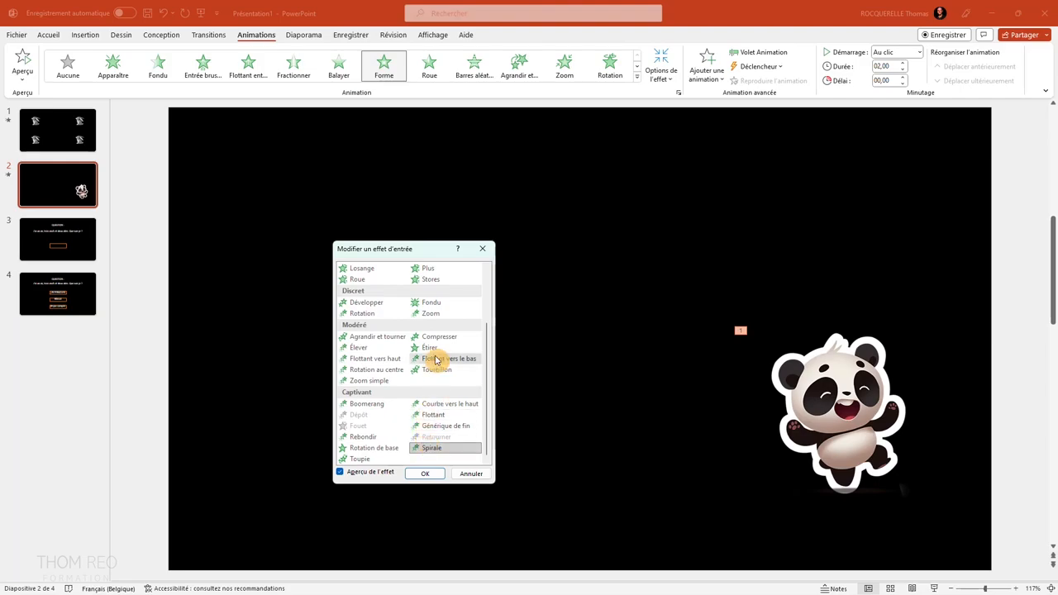
pyautogui.press('Return')
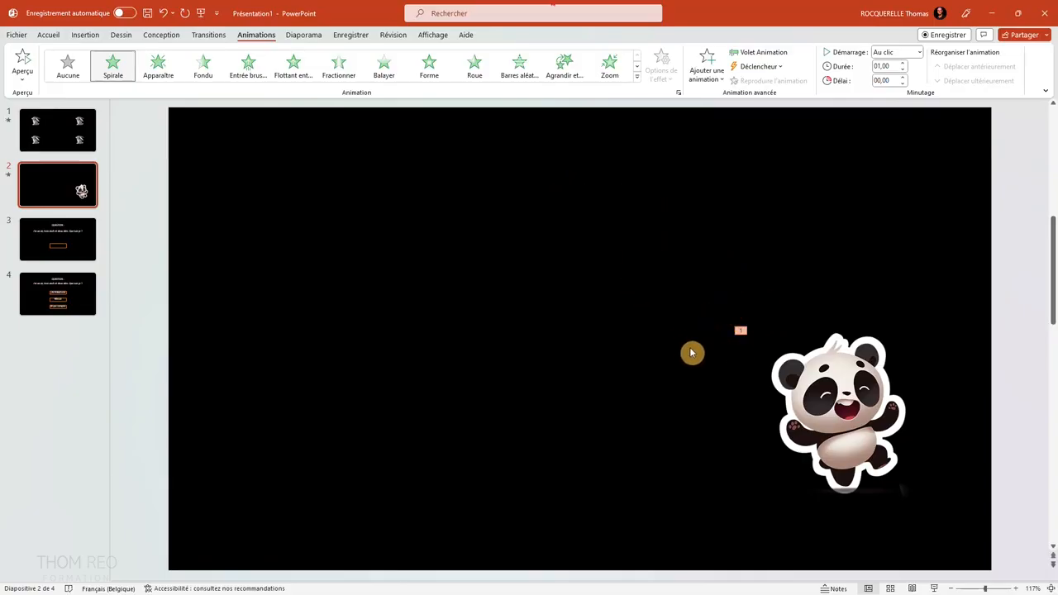
# Preview the panda's Spirale entrance, set its duration to 04,00 and play the preview again.
pyautogui.click(836, 388)
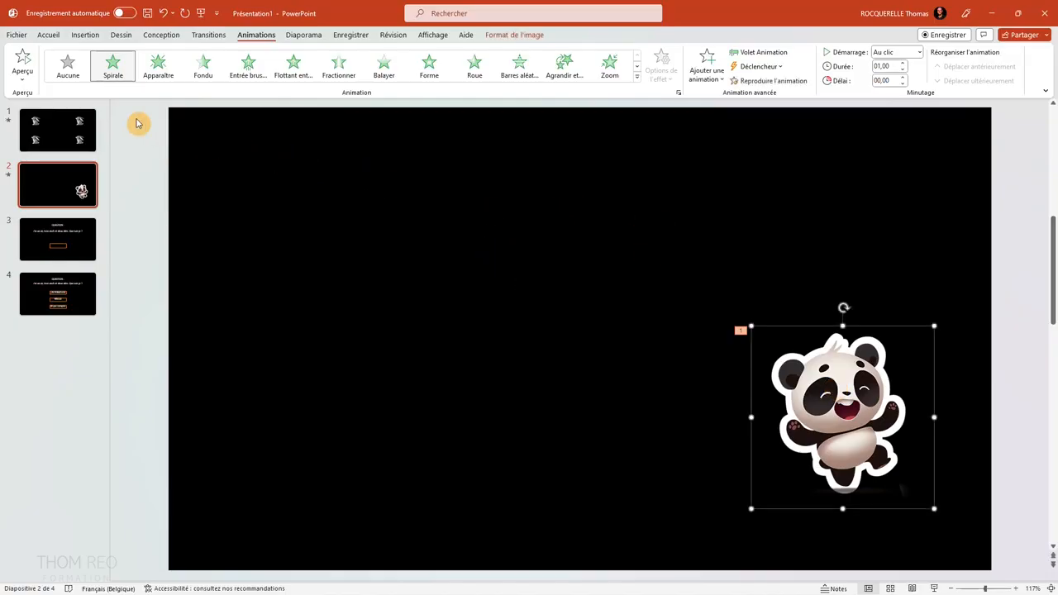
pyautogui.click(24, 64)
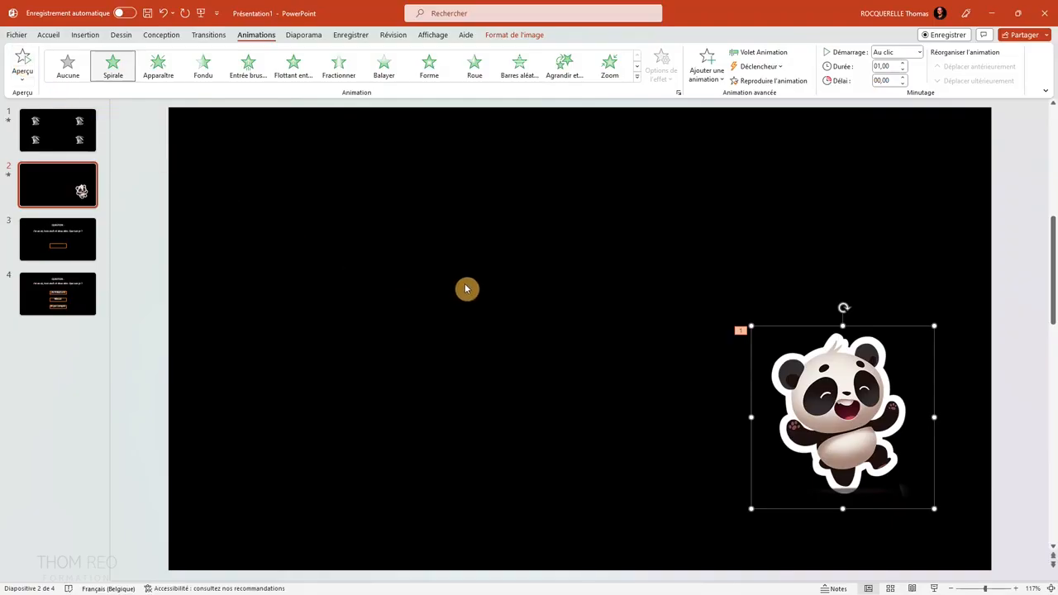
pyautogui.click(880, 67)
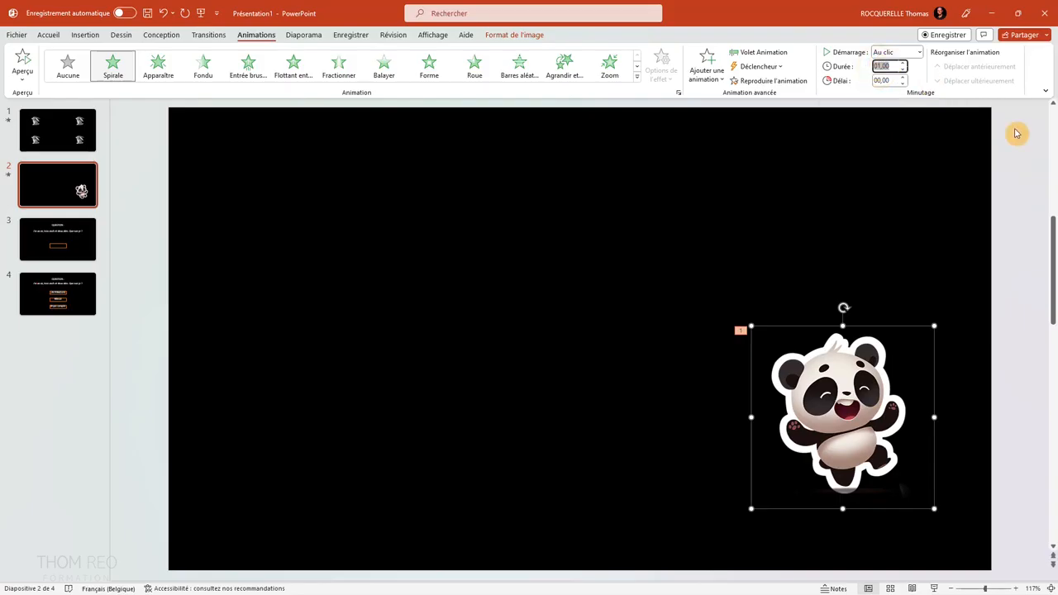
pyautogui.press('Return')
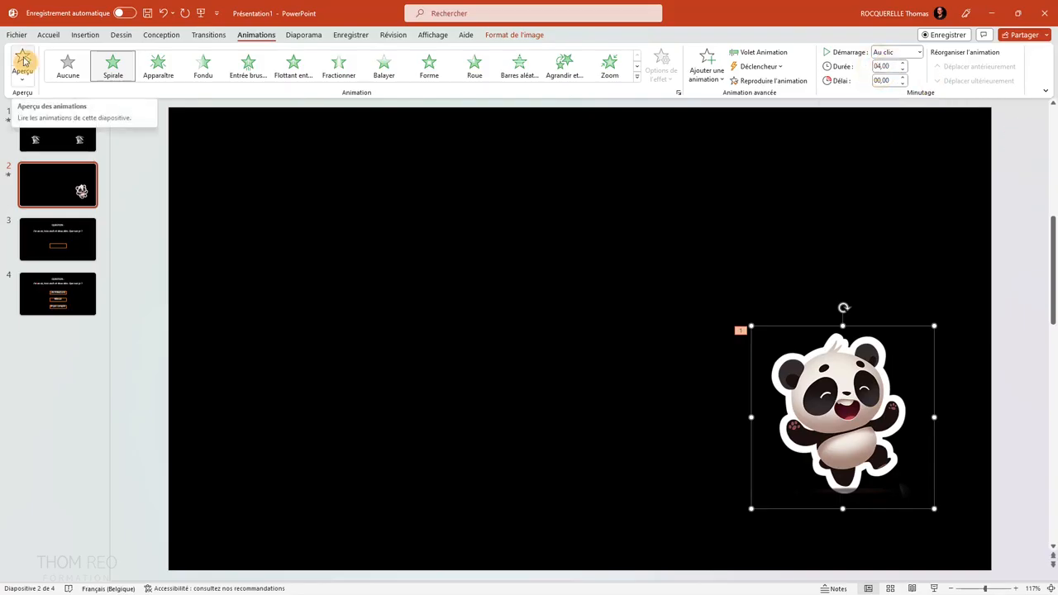
pyautogui.click(24, 56)
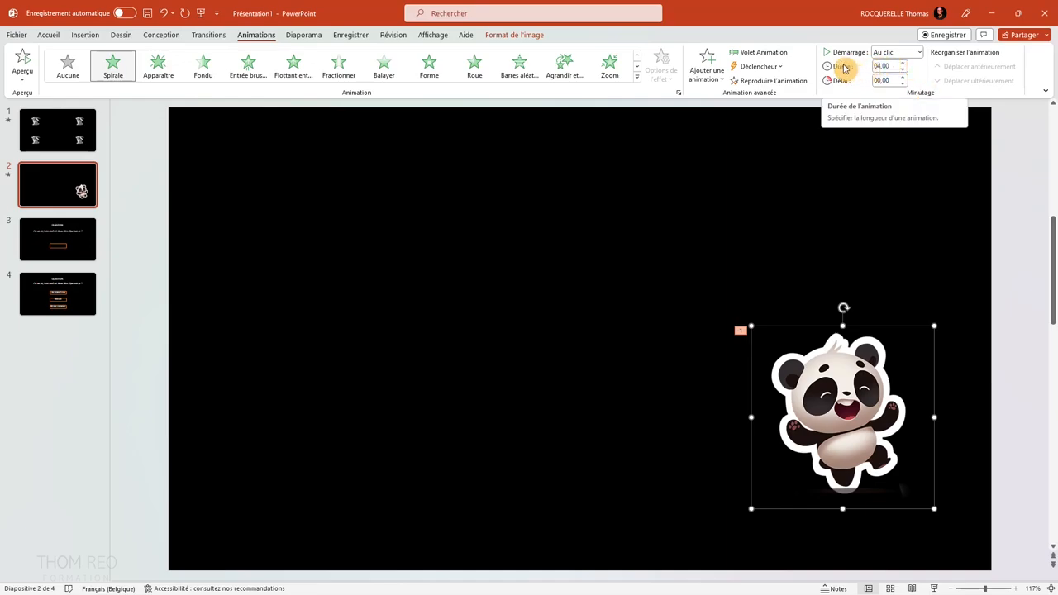
# Try the Rotation and Chanceler emphasis effects on the panda.
pyautogui.click(636, 83)
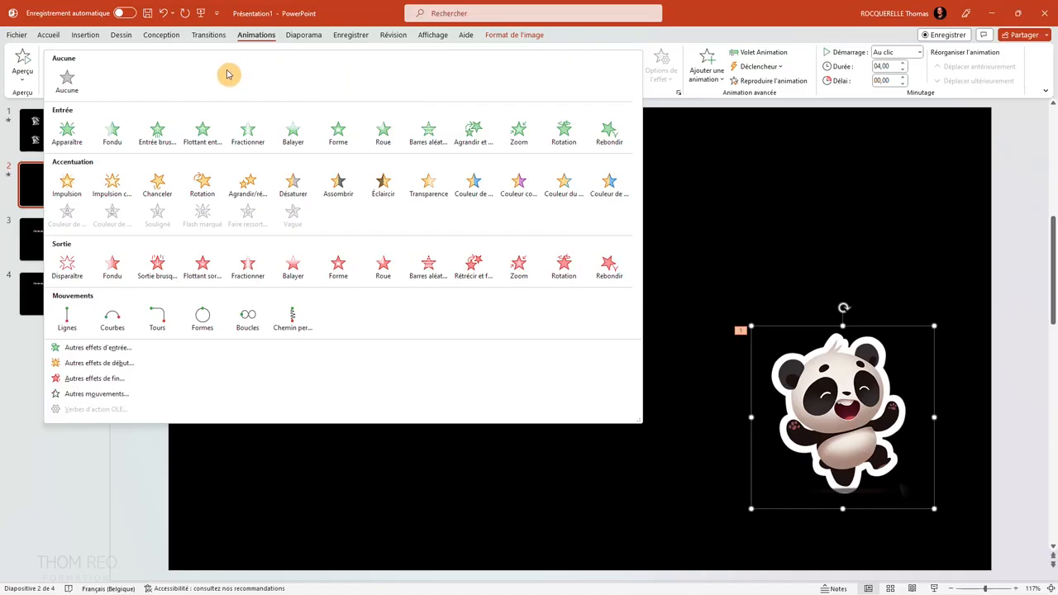
pyautogui.click(202, 182)
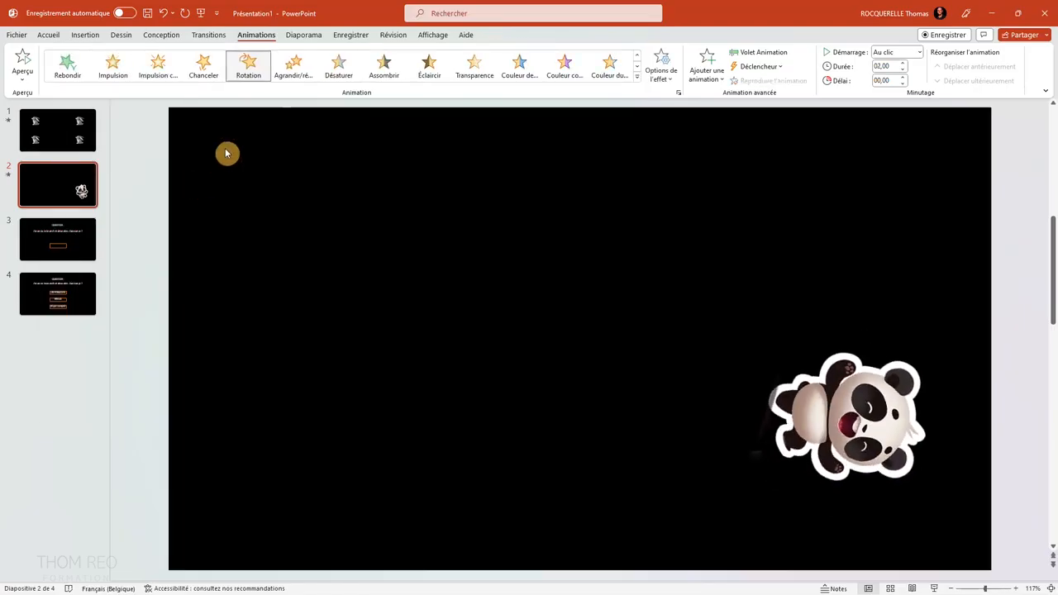
pyautogui.click(637, 78)
pyautogui.click(162, 195)
# Apply the grow/shrink emphasis effect to the panda with the Énorme amount.
pyautogui.click(636, 80)
pyautogui.click(254, 184)
pyautogui.click(637, 80)
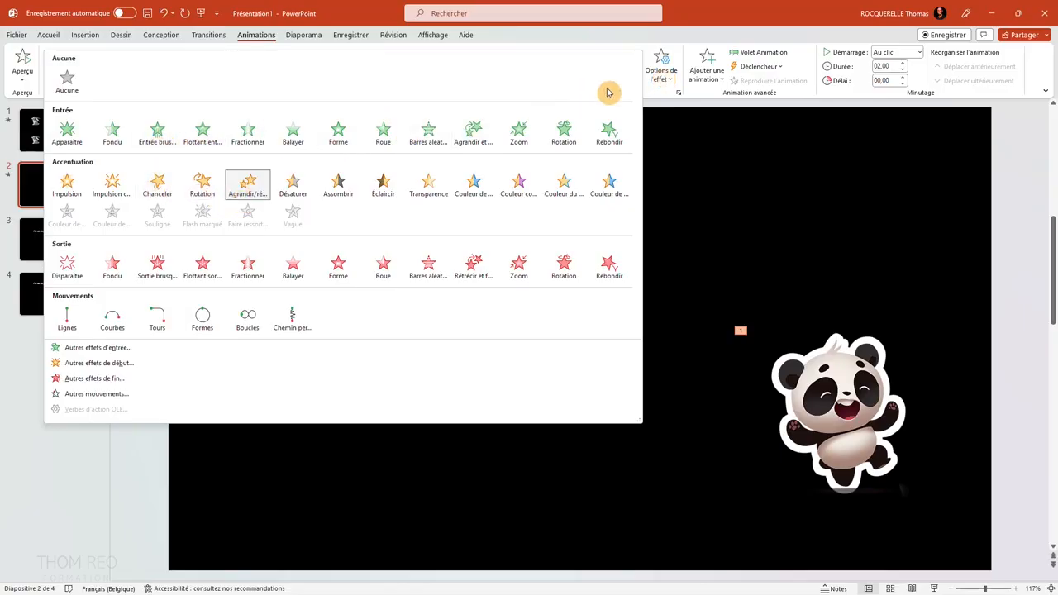
pyautogui.click(662, 79)
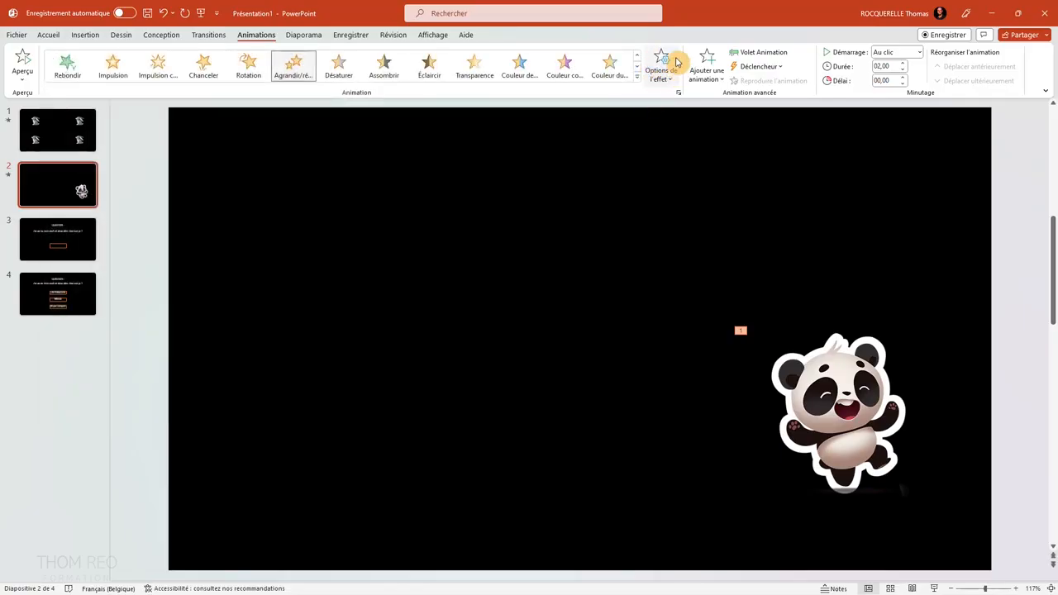
pyautogui.click(663, 66)
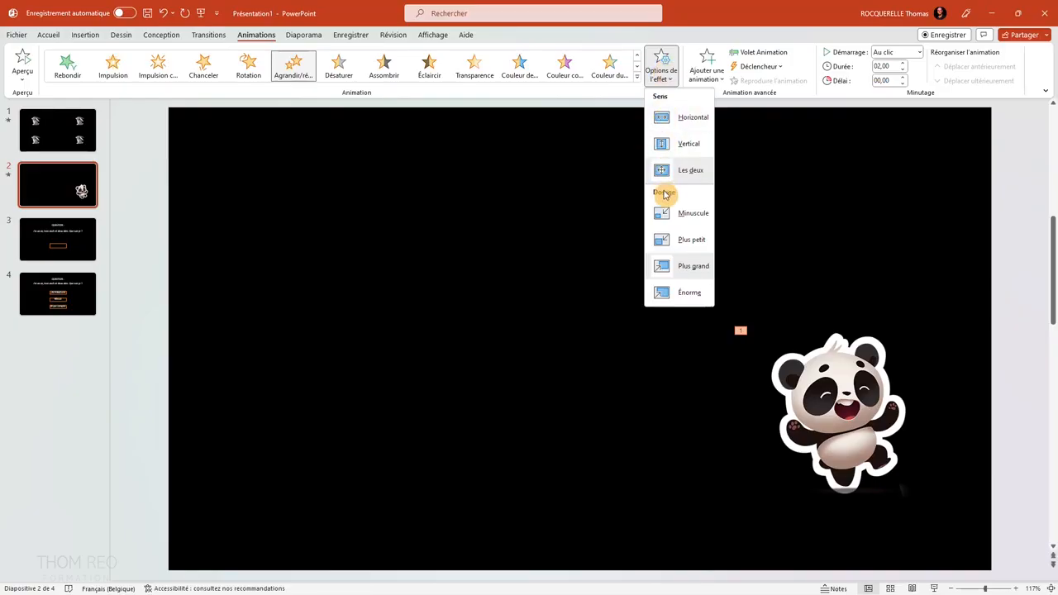
pyautogui.click(687, 268)
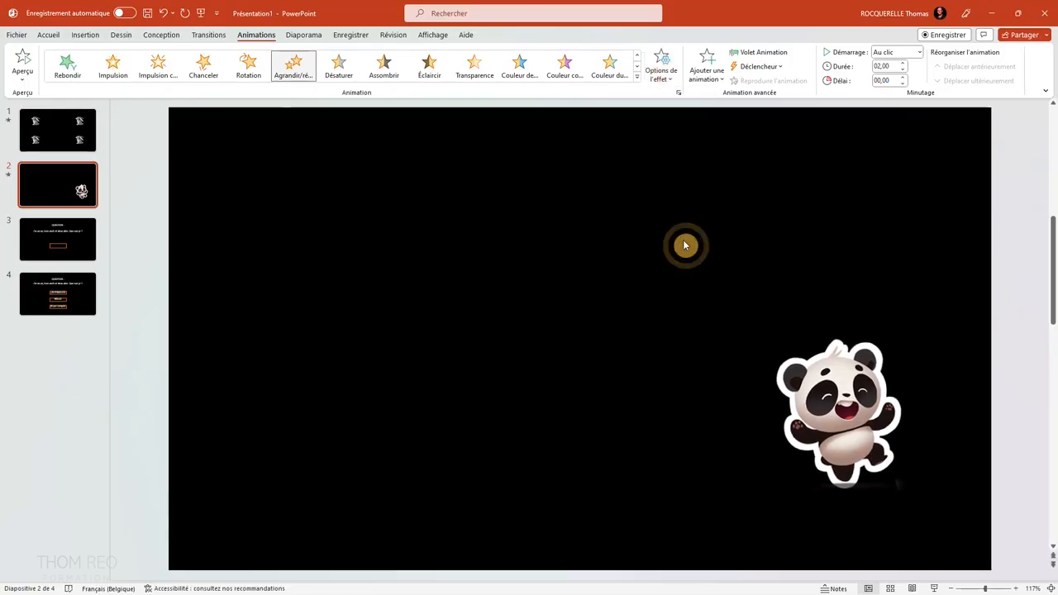
# Set the grow/shrink effect's amount to Plus grand and its direction to Vertical.
pyautogui.click(666, 74)
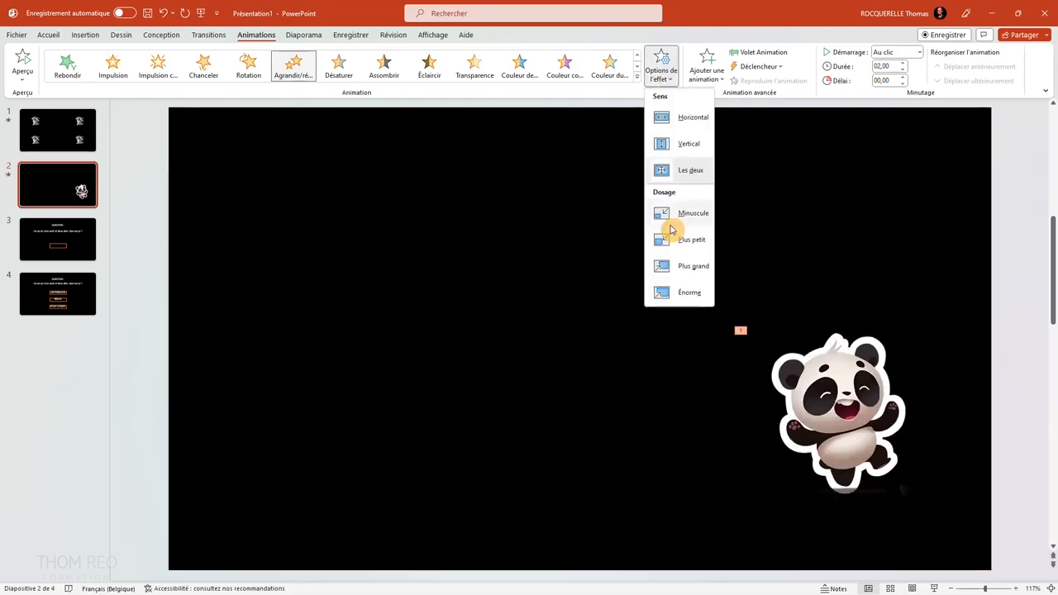
pyautogui.click(685, 274)
pyautogui.click(648, 77)
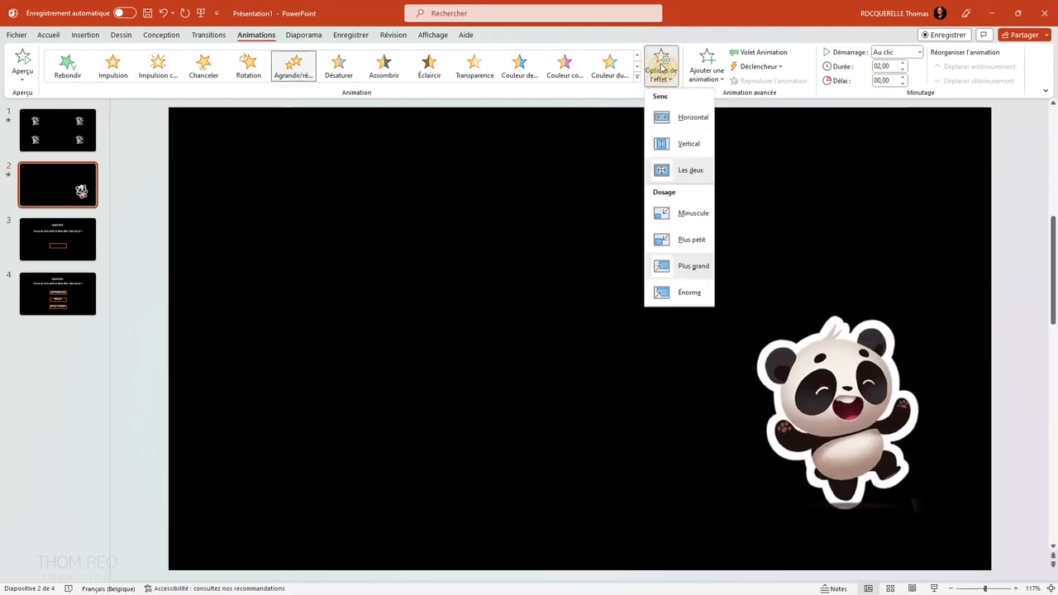
pyautogui.click(684, 145)
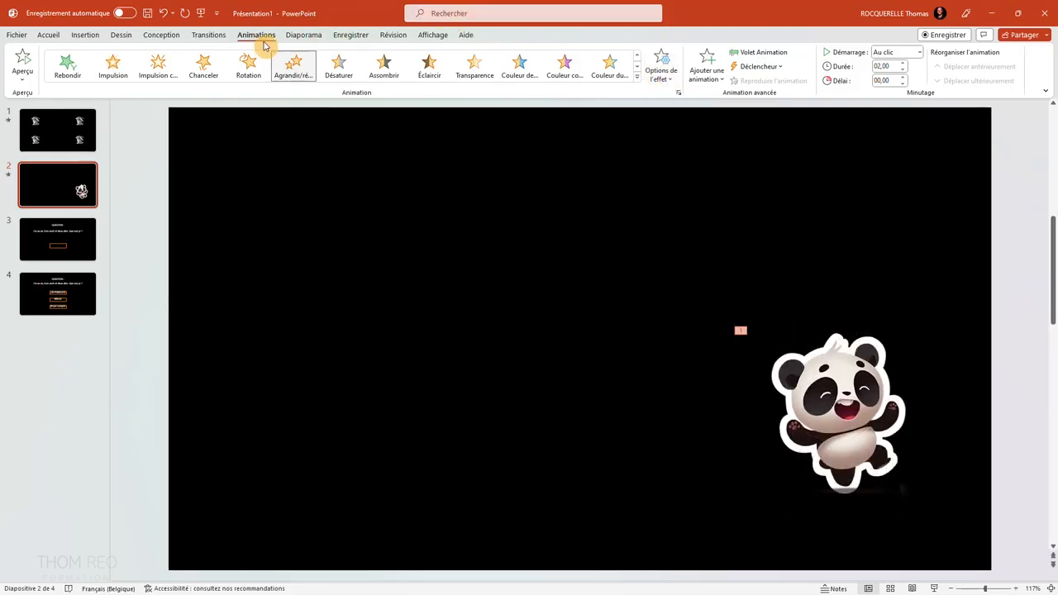
pyautogui.click(659, 75)
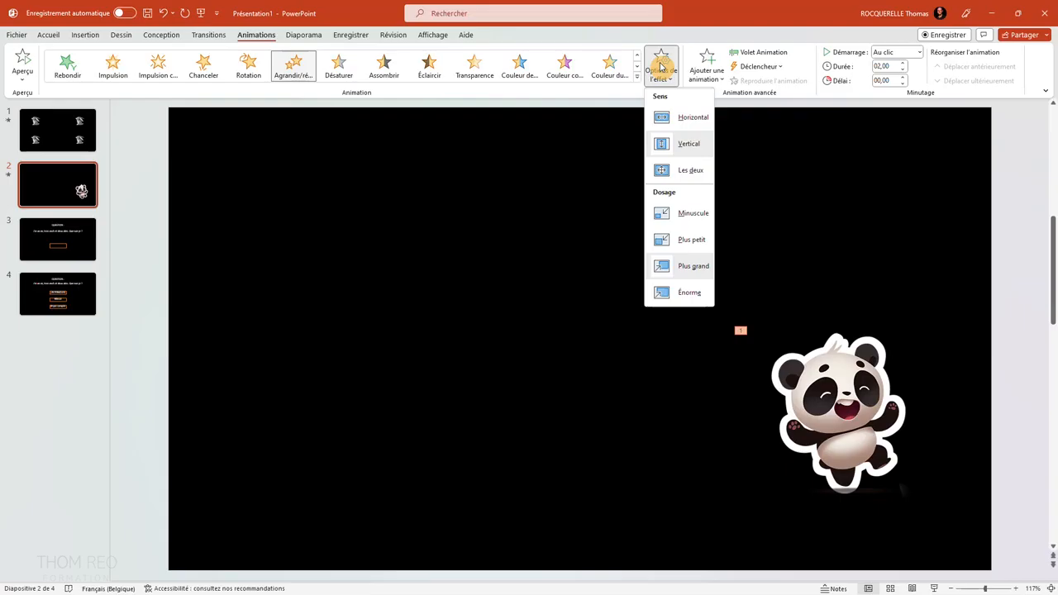
# Try the floating, Rétrécir et faire pivoter and Zoom exit effects on the panda.
pyautogui.click(636, 77)
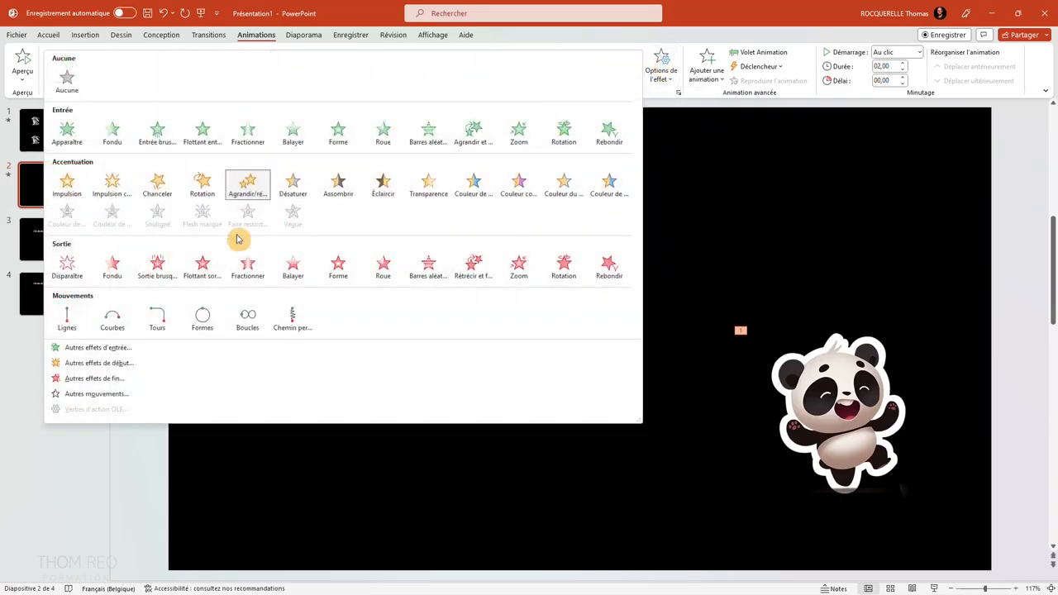
pyautogui.click(219, 275)
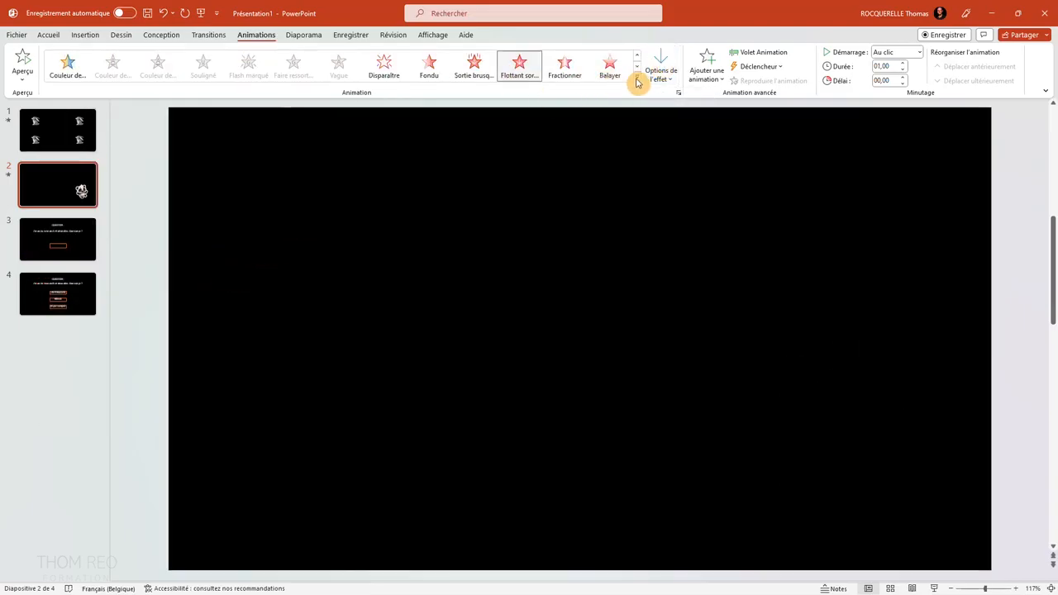
pyautogui.click(636, 77)
pyautogui.click(476, 271)
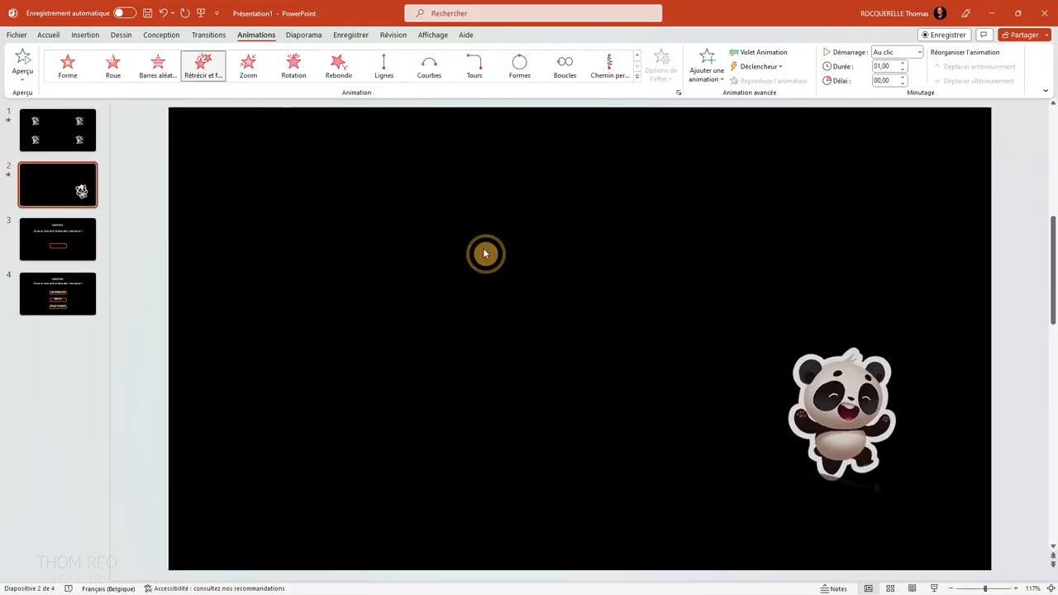
pyautogui.click(636, 77)
pyautogui.click(528, 266)
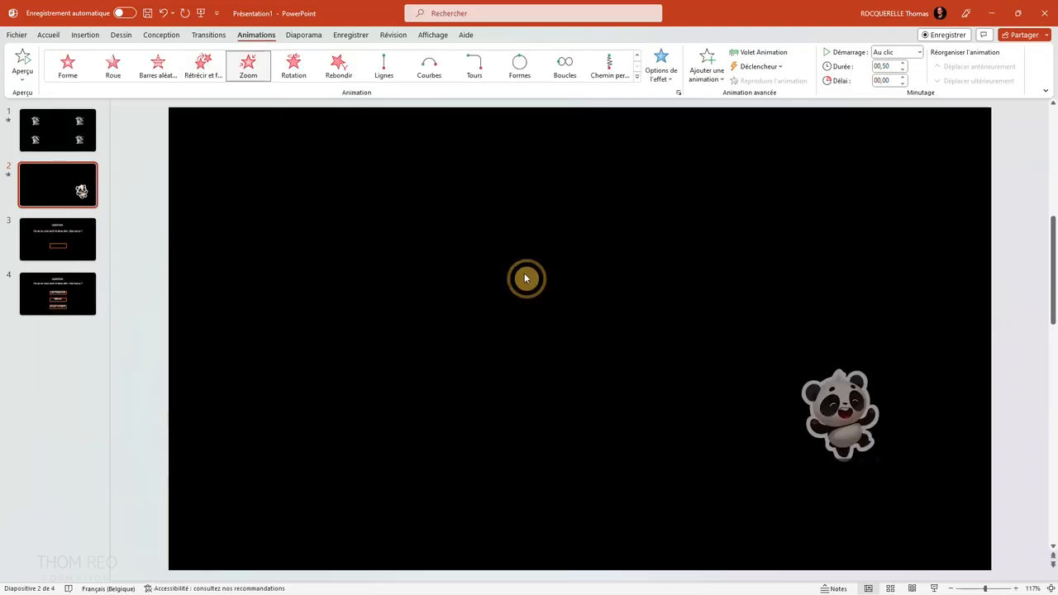
# Browse the full list of additional exit effects for the panda.
pyautogui.click(638, 77)
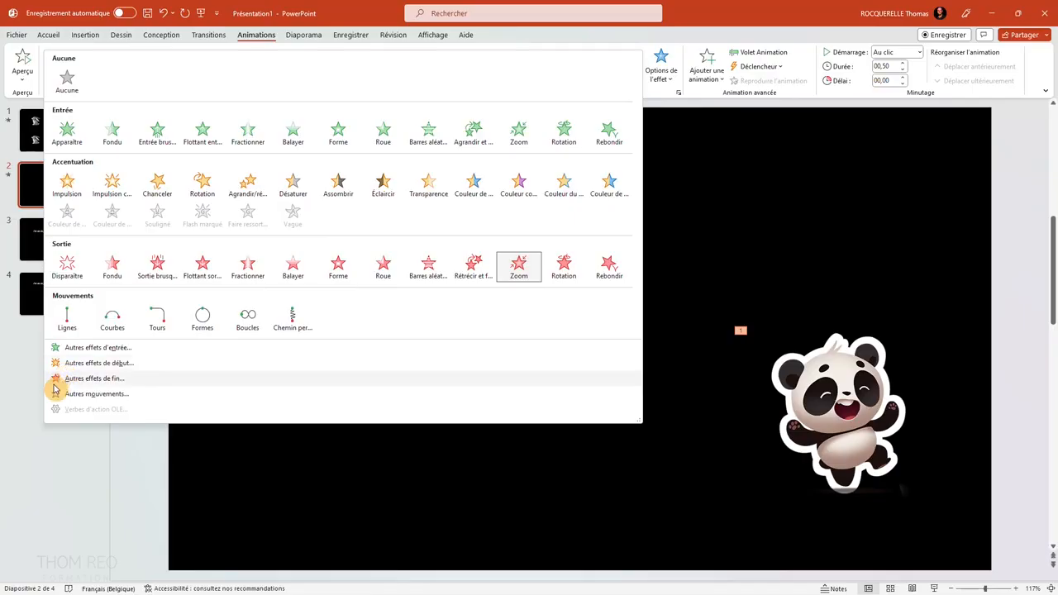
pyautogui.click(110, 379)
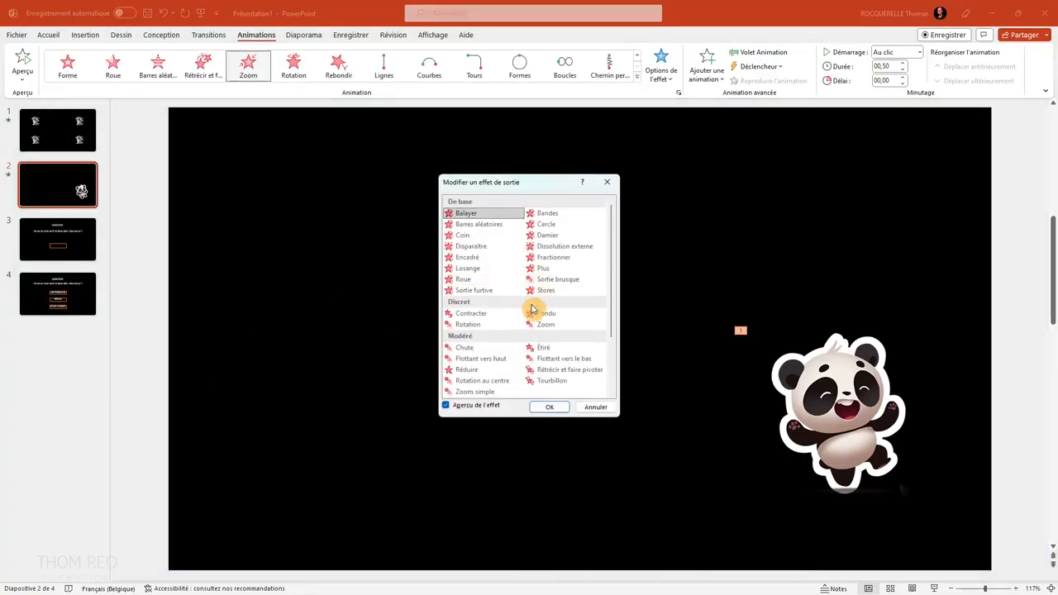
pyautogui.scroll(-2, 495, 326)
pyautogui.click(467, 393)
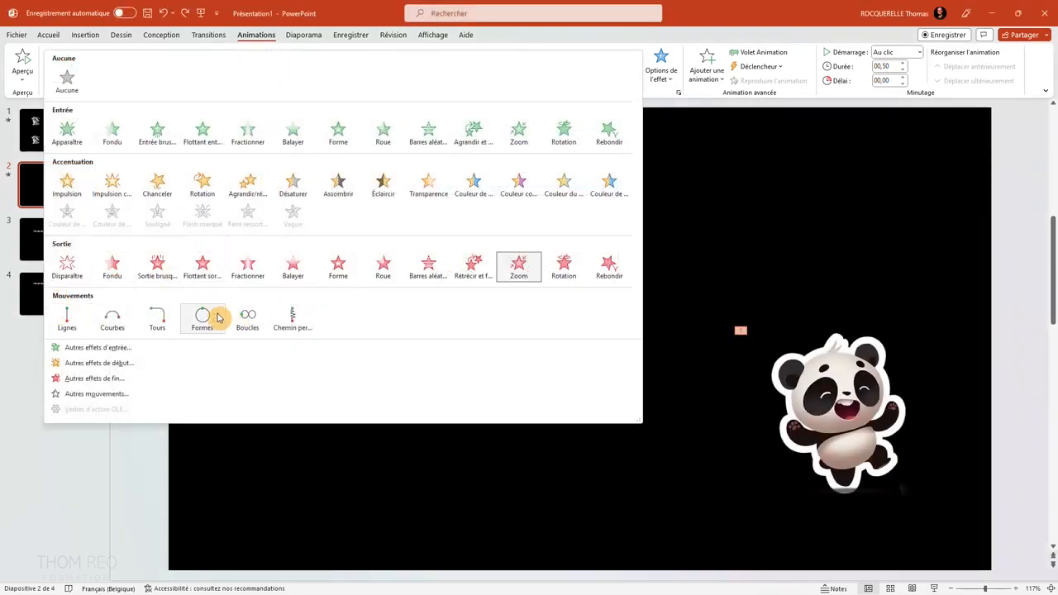
# Apply a Lignes motion path to the panda, try the Gauche direction and set the direction to Haut.
pyautogui.click(64, 324)
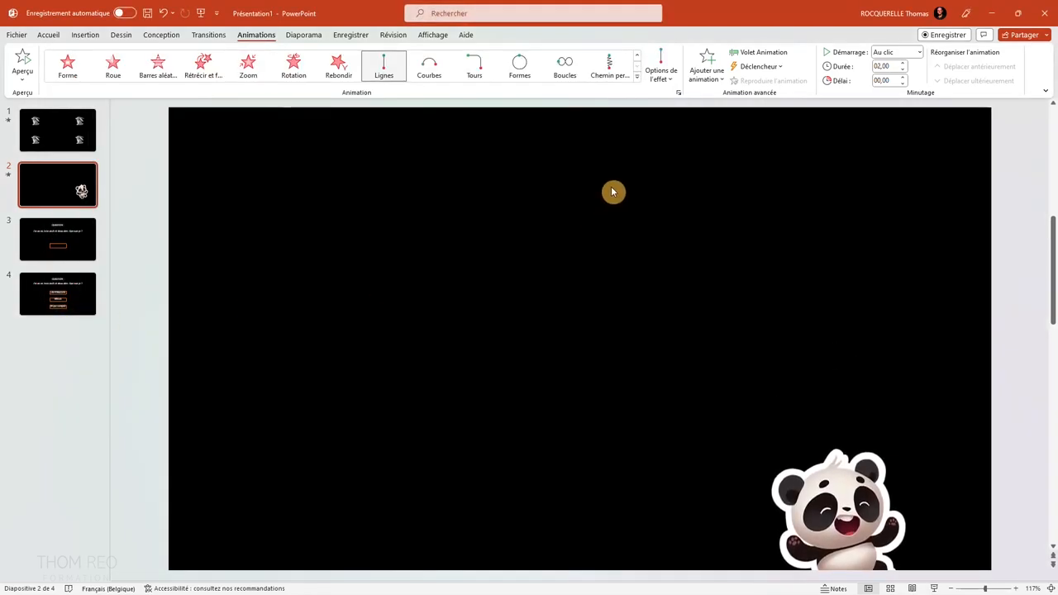
pyautogui.click(666, 82)
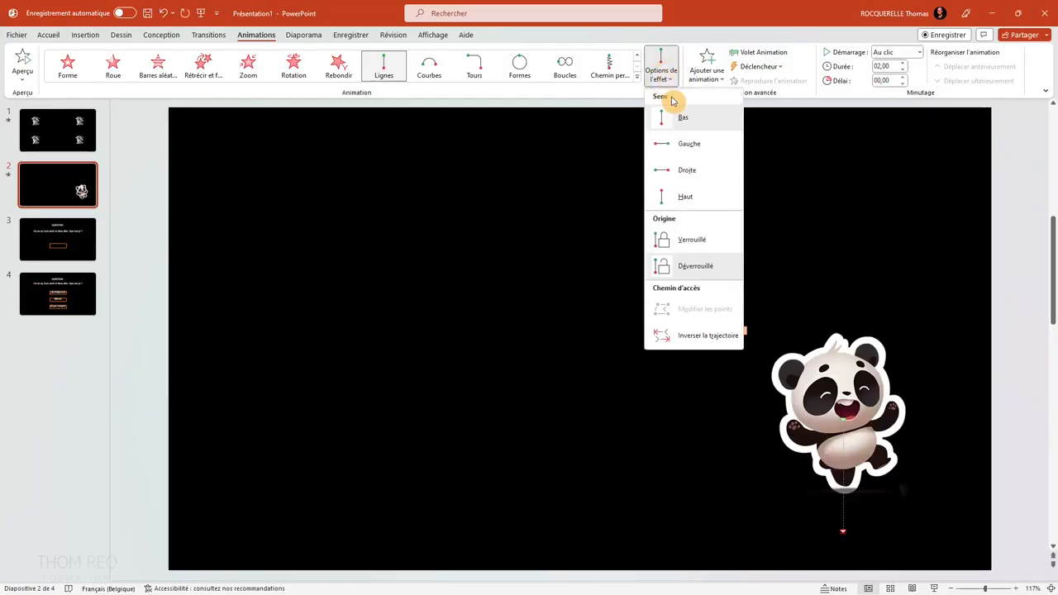
pyautogui.click(685, 146)
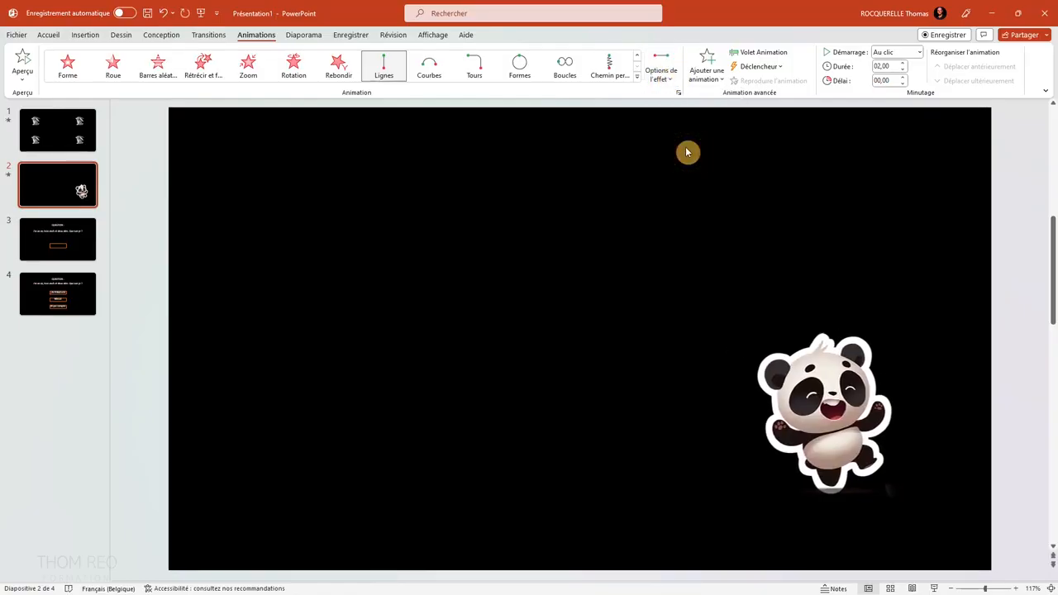
pyautogui.click(666, 77)
pyautogui.click(688, 197)
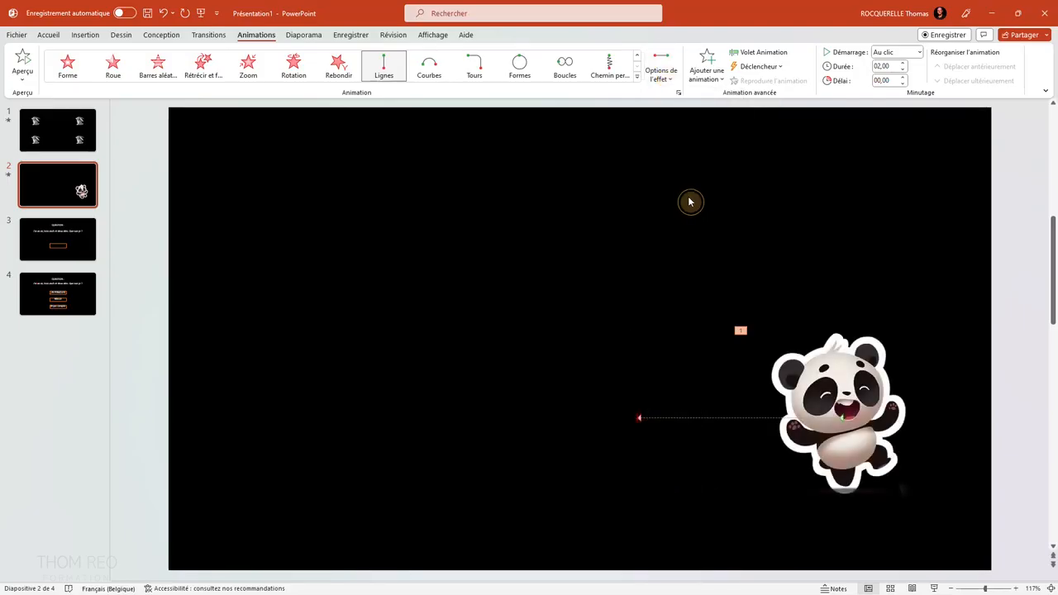
# Preview the Courbe S 1, Entonnoir, Zigzag and Spirale à droite motion paths on the panda, without applying any.
pyautogui.click(636, 76)
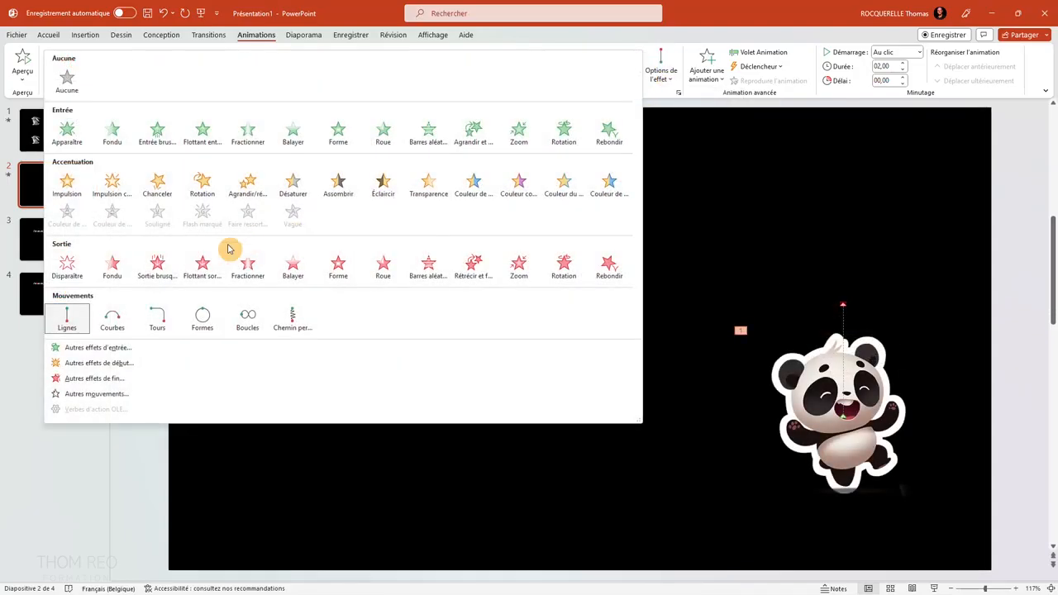
pyautogui.click(114, 390)
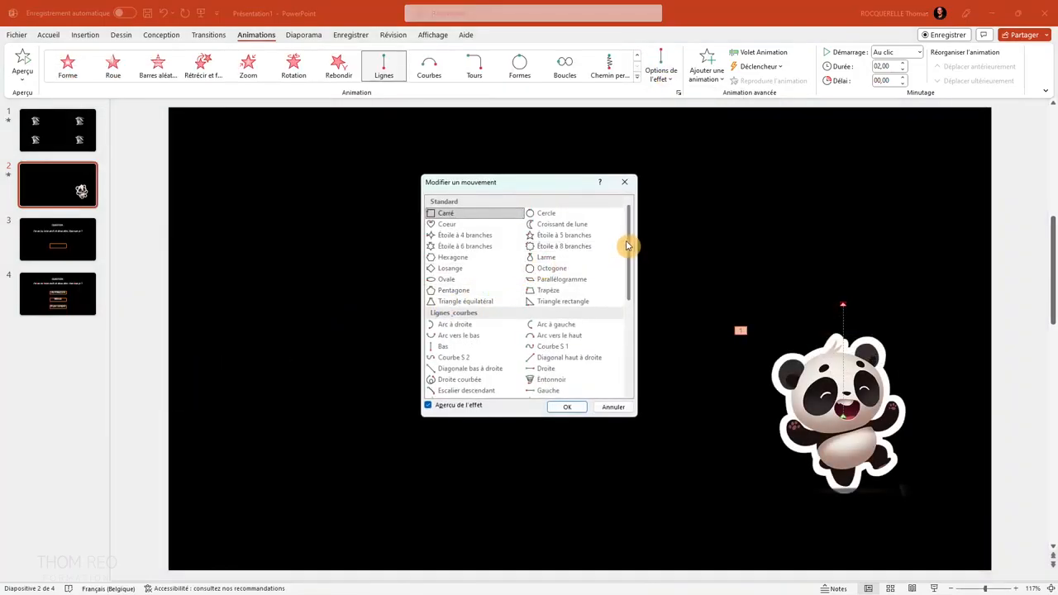
pyautogui.moveTo(631, 243); pyautogui.dragTo(630, 274)
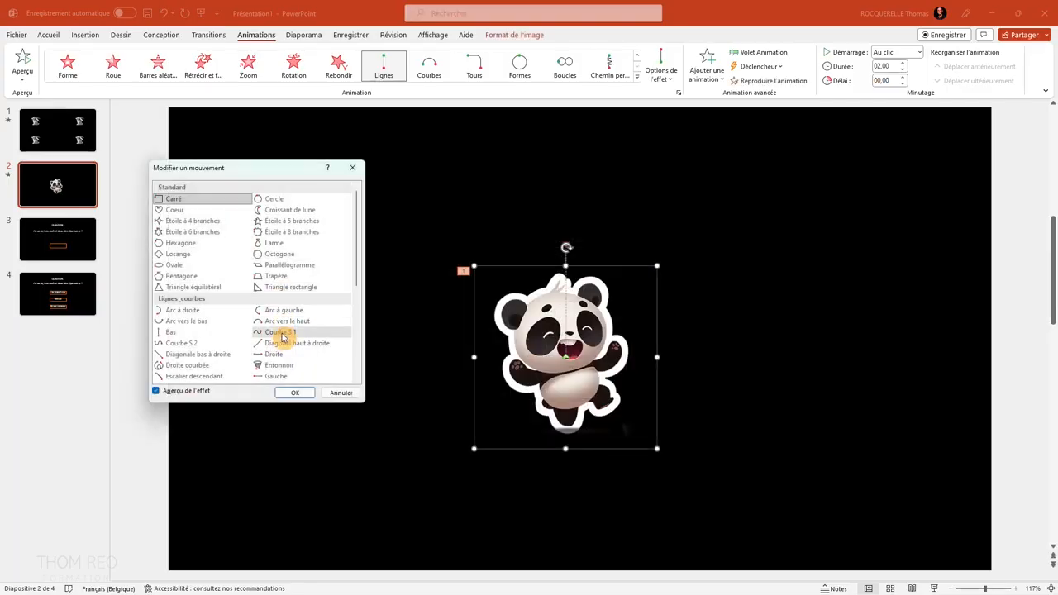
pyautogui.click(281, 334)
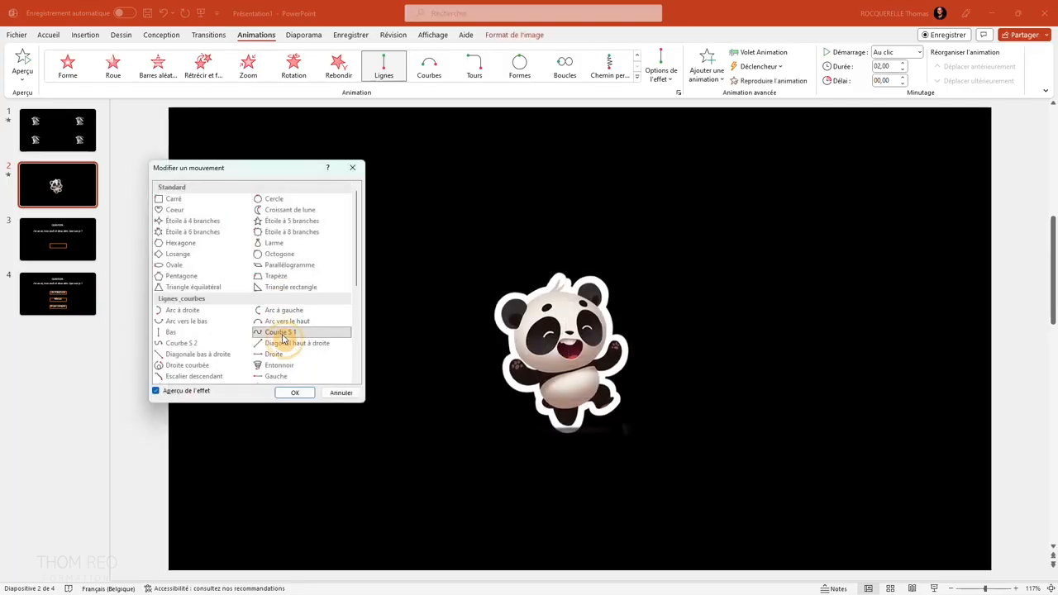
pyautogui.click(279, 365)
pyautogui.scroll(-3, 275, 305)
pyautogui.click(270, 366)
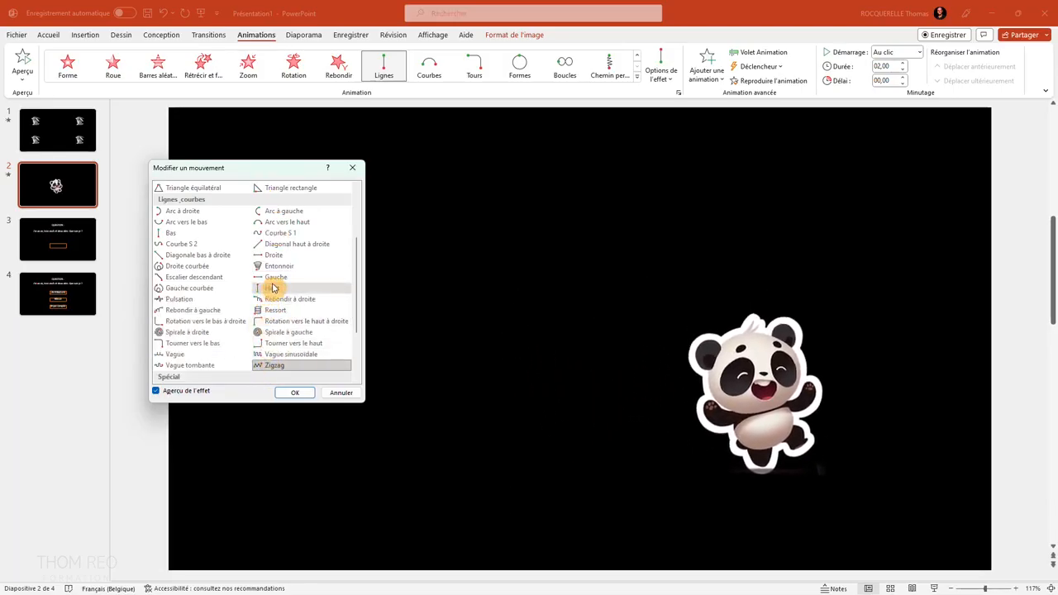
pyautogui.click(197, 332)
pyautogui.click(352, 168)
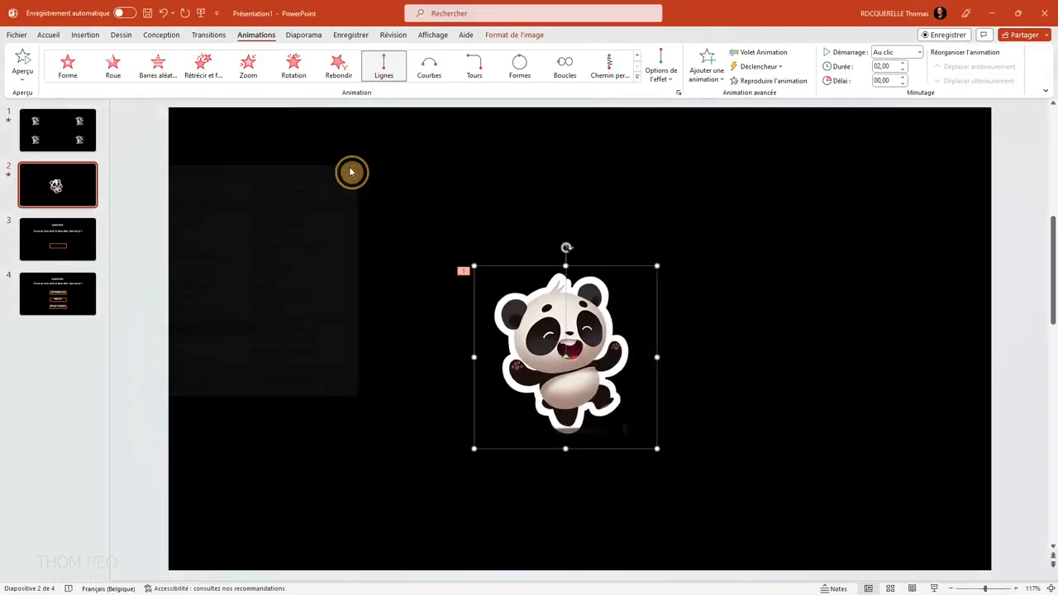
# Draw a freehand custom motion path looping around the slide for the panda and preview the animation.
pyautogui.click(637, 81)
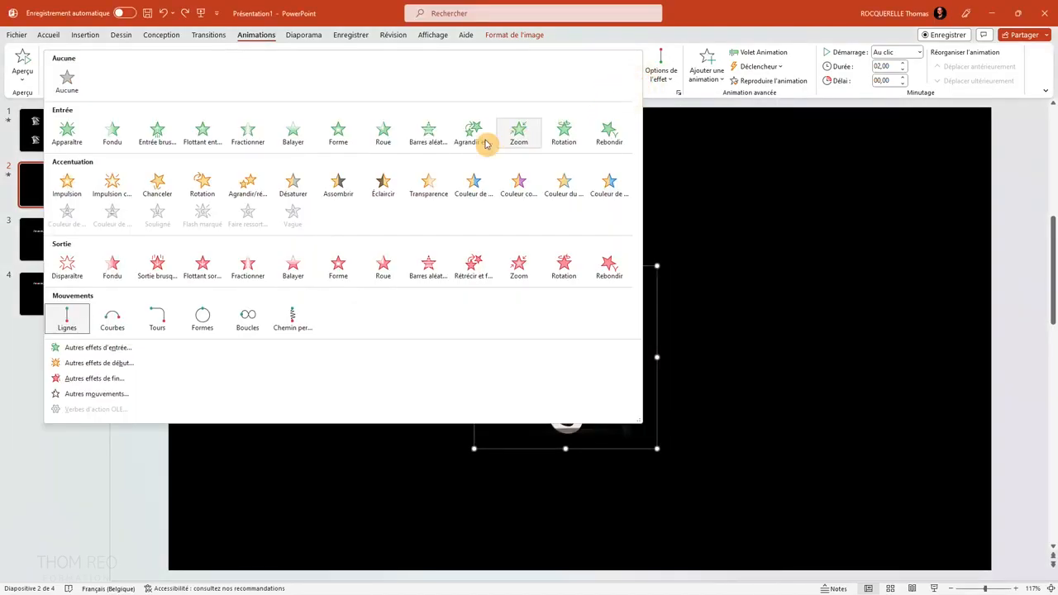
pyautogui.click(302, 316)
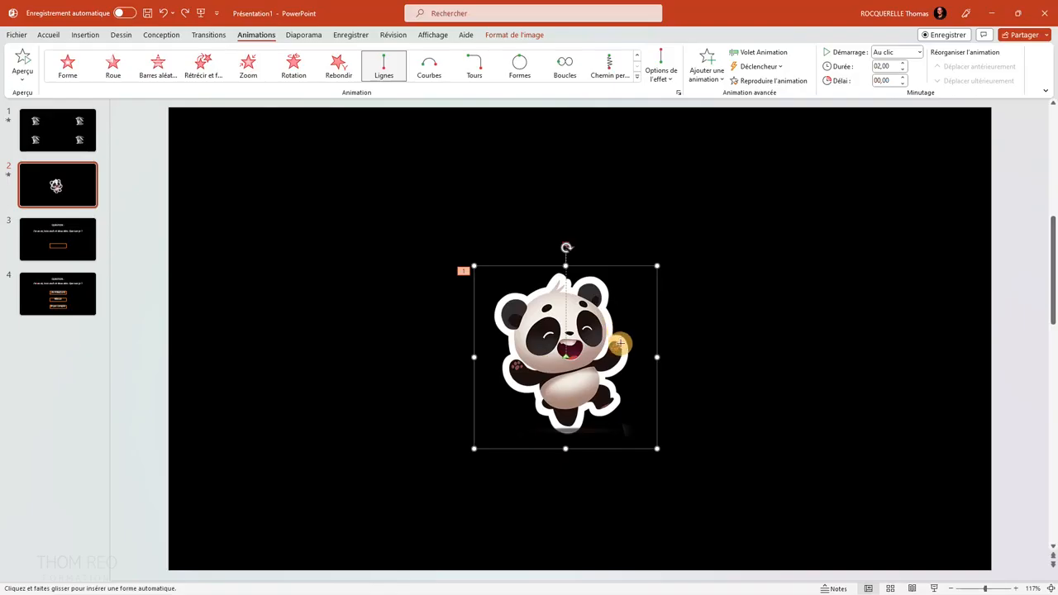
pyautogui.moveTo(620, 342)
pyautogui.mouseDown()
pyautogui.moveTo(661, 262)
pyautogui.moveTo(742, 193)
pyautogui.moveTo(851, 179)
pyautogui.moveTo(898, 309)
pyautogui.moveTo(882, 455)
pyautogui.moveTo(795, 513)
pyautogui.moveTo(530, 513)
pyautogui.moveTo(279, 453)
pyautogui.moveTo(366, 386)
pyautogui.moveTo(270, 340)
pyautogui.moveTo(431, 168)
pyautogui.moveTo(535, 191)
pyautogui.mouseUp()
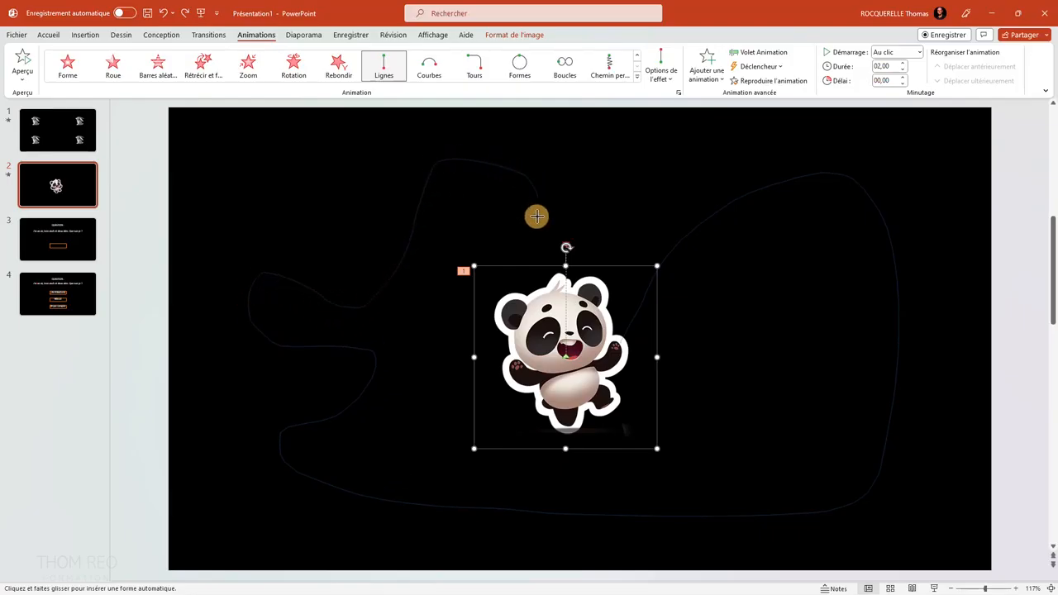
pyautogui.doubleClick(537, 217)
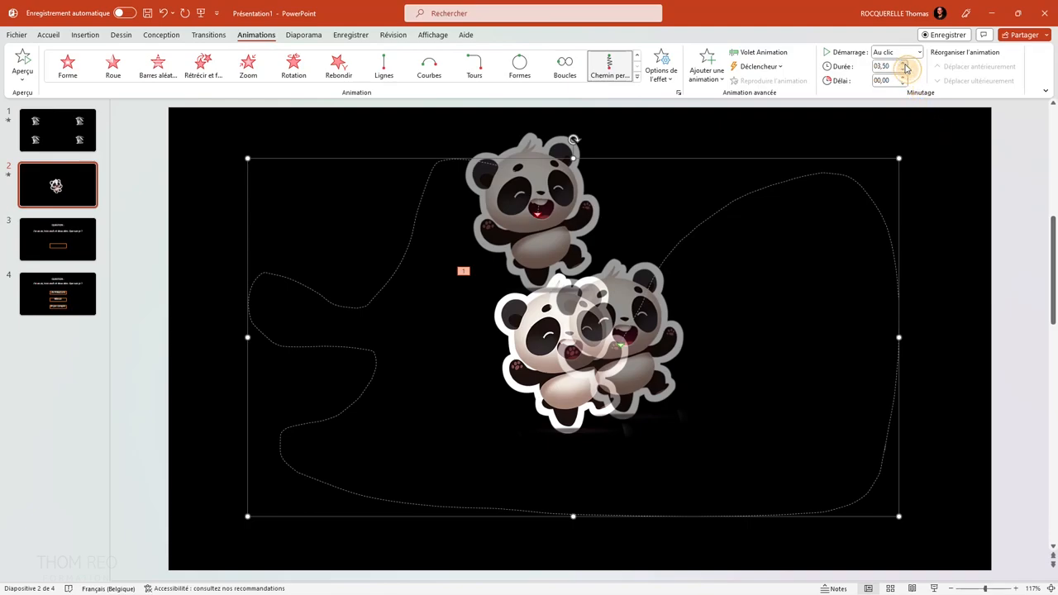
pyautogui.click(25, 58)
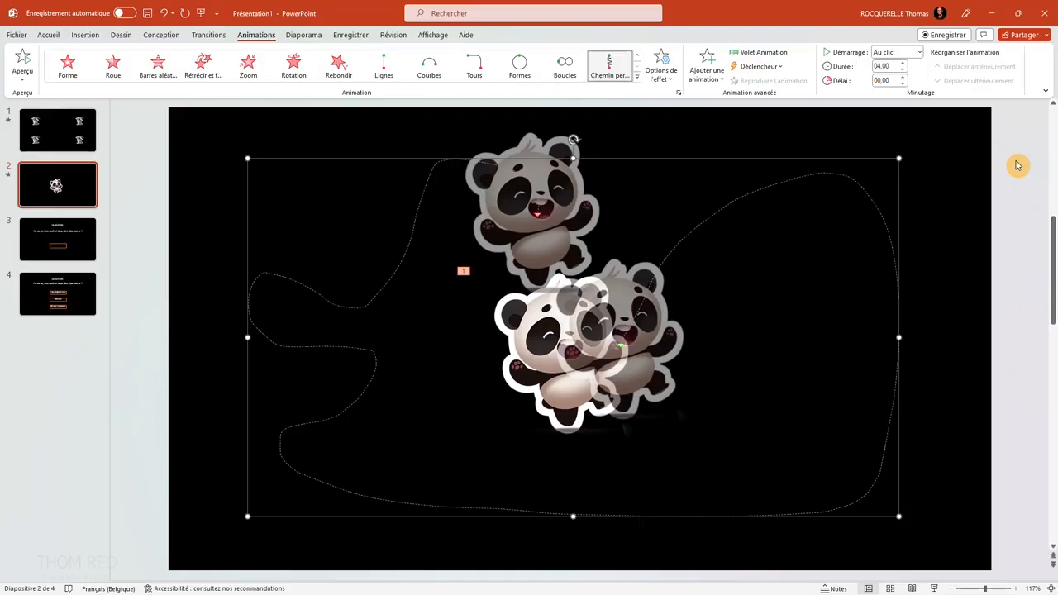
# Delete the panda's custom motion path and apply the Entrée brusque entrance effect to the panda.
pyautogui.press('Delete')
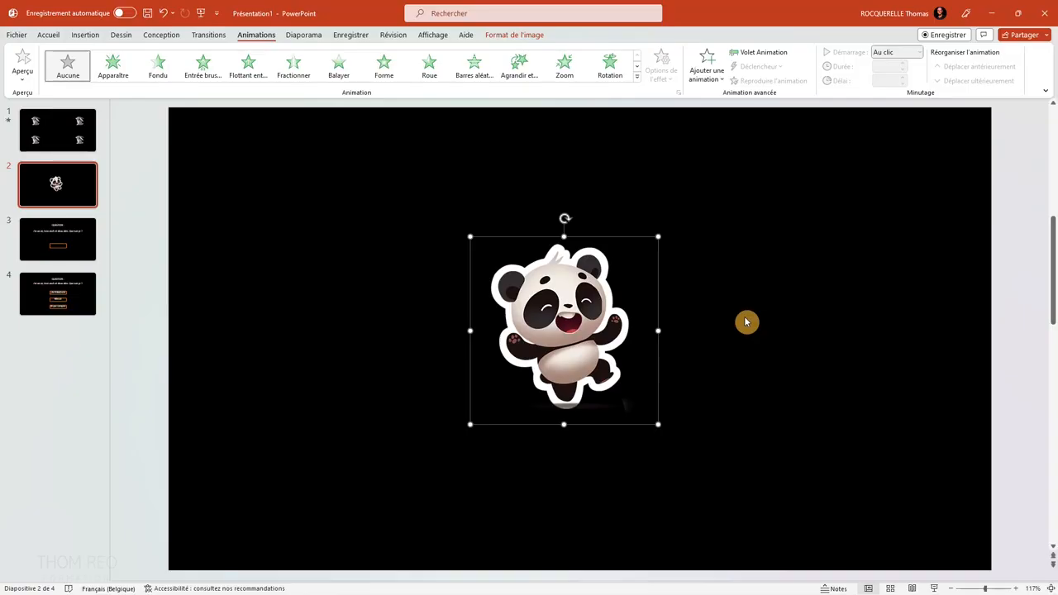
pyautogui.click(636, 76)
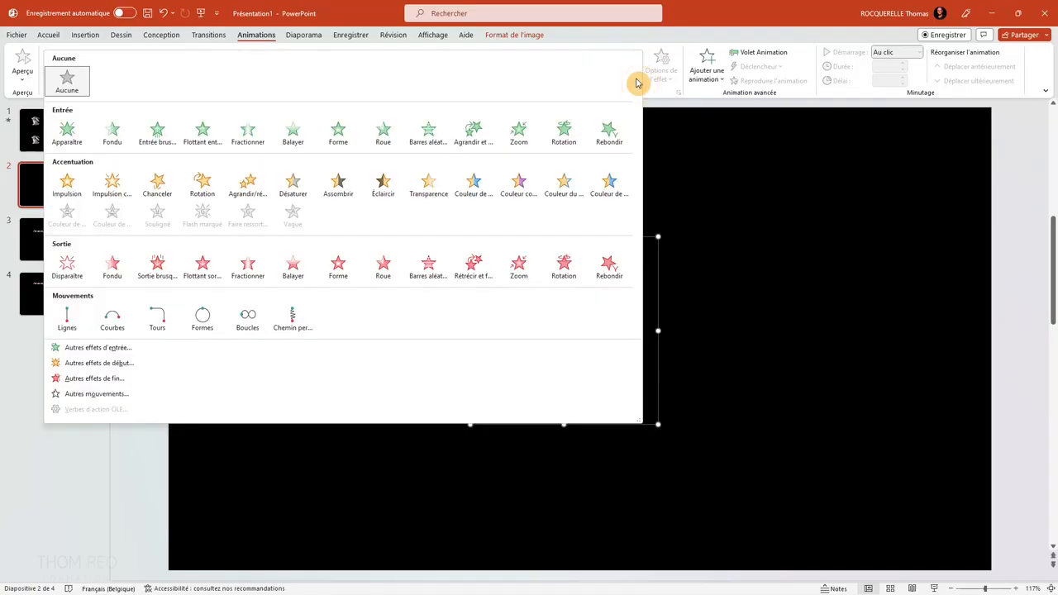
pyautogui.click(157, 132)
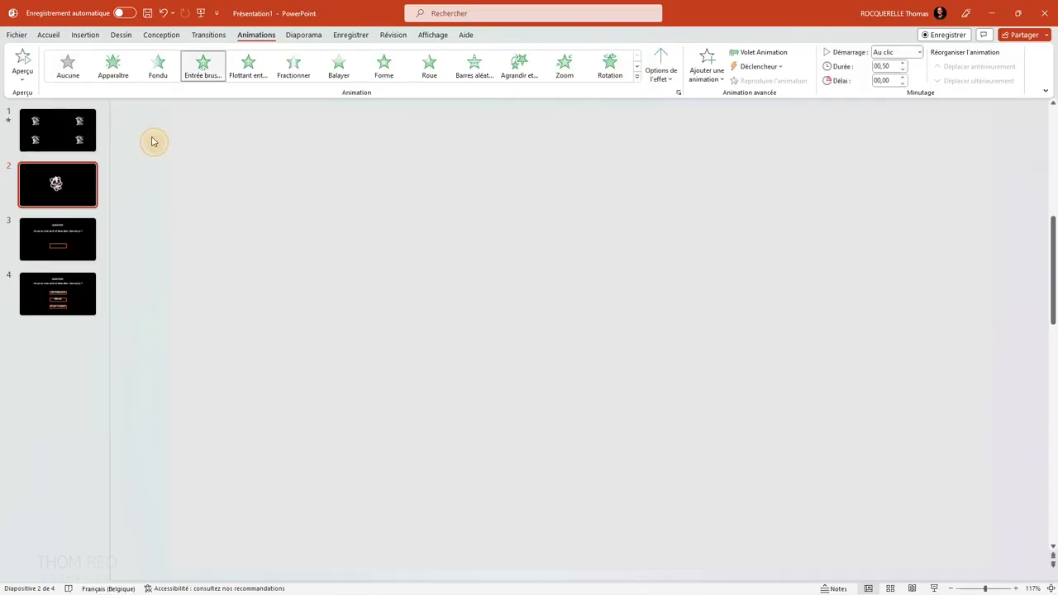
# Add a Rotation emphasis effect and a Roue exit effect to the panda while keeping its entrance animation.
pyautogui.click(636, 76)
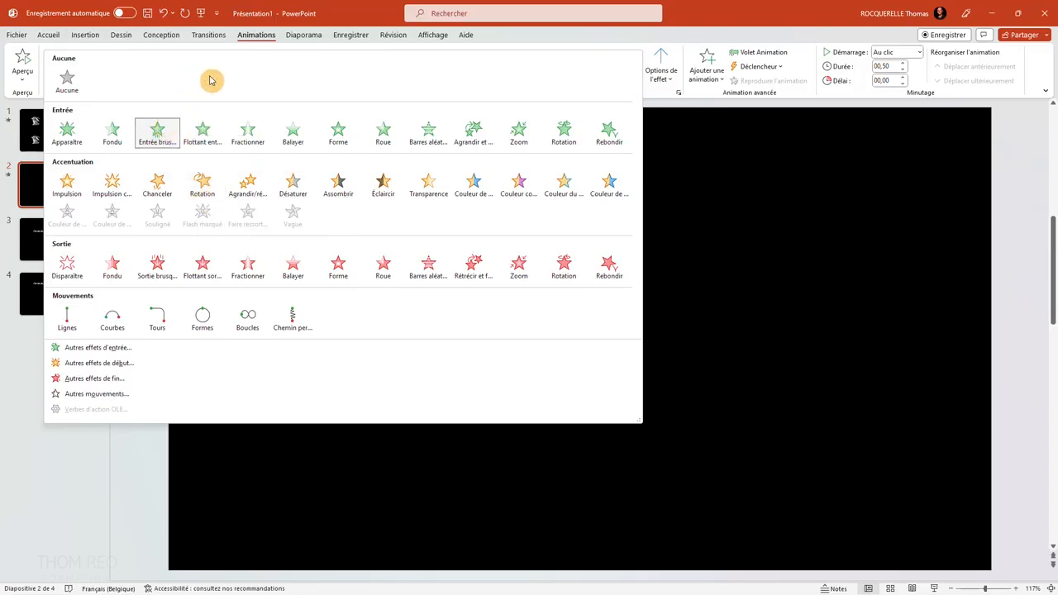
pyautogui.click(698, 32)
pyautogui.click(592, 150)
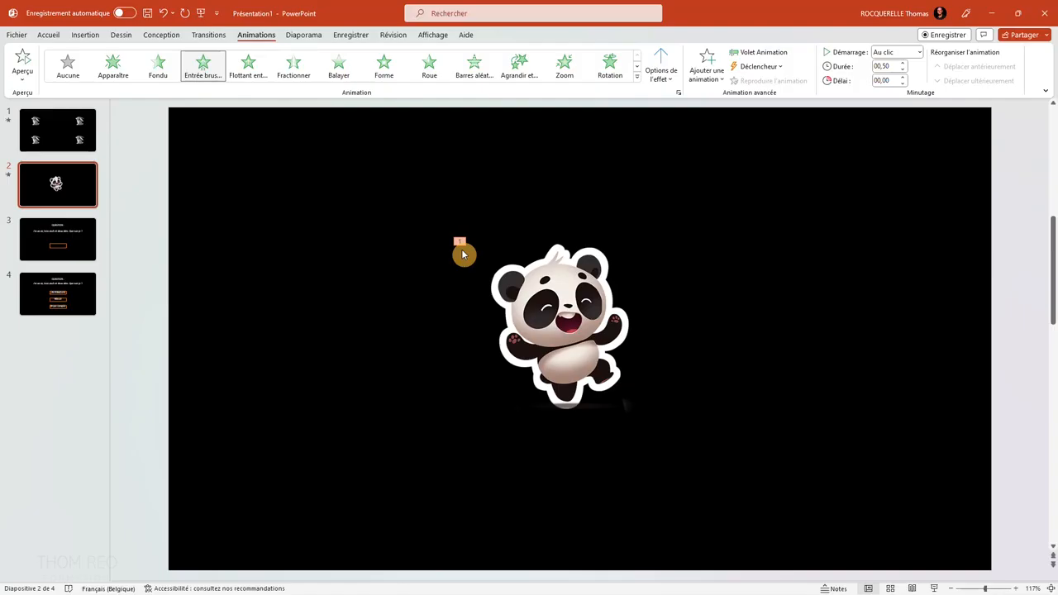
pyautogui.click(708, 78)
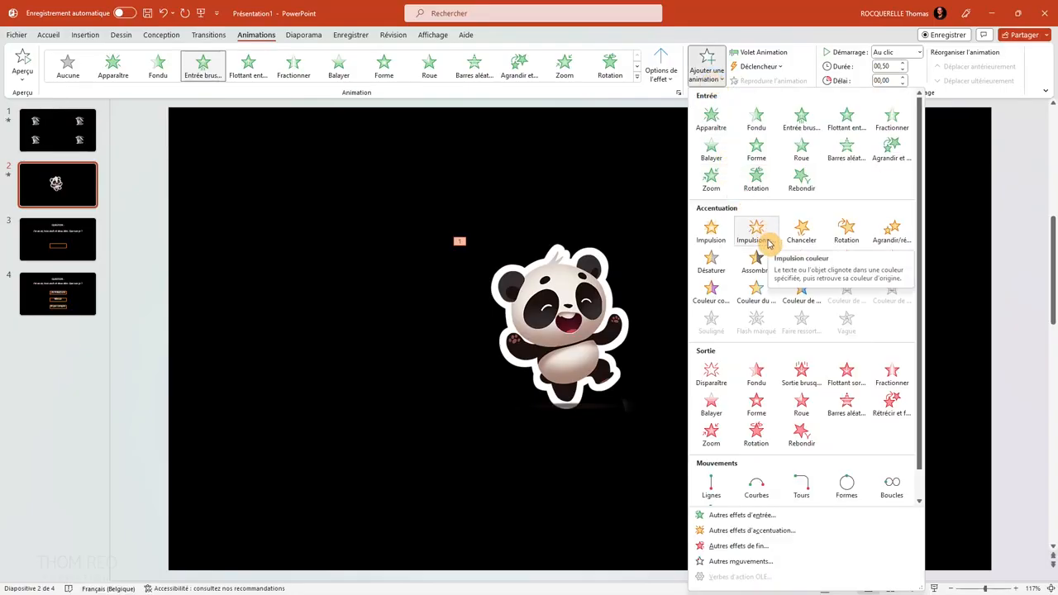
pyautogui.click(856, 239)
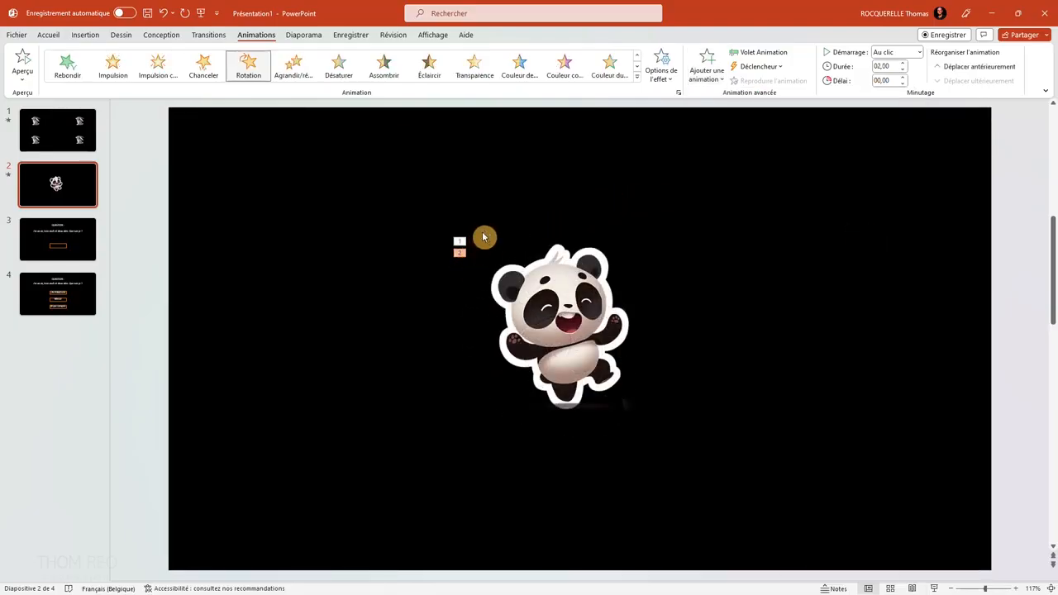
pyautogui.click(706, 66)
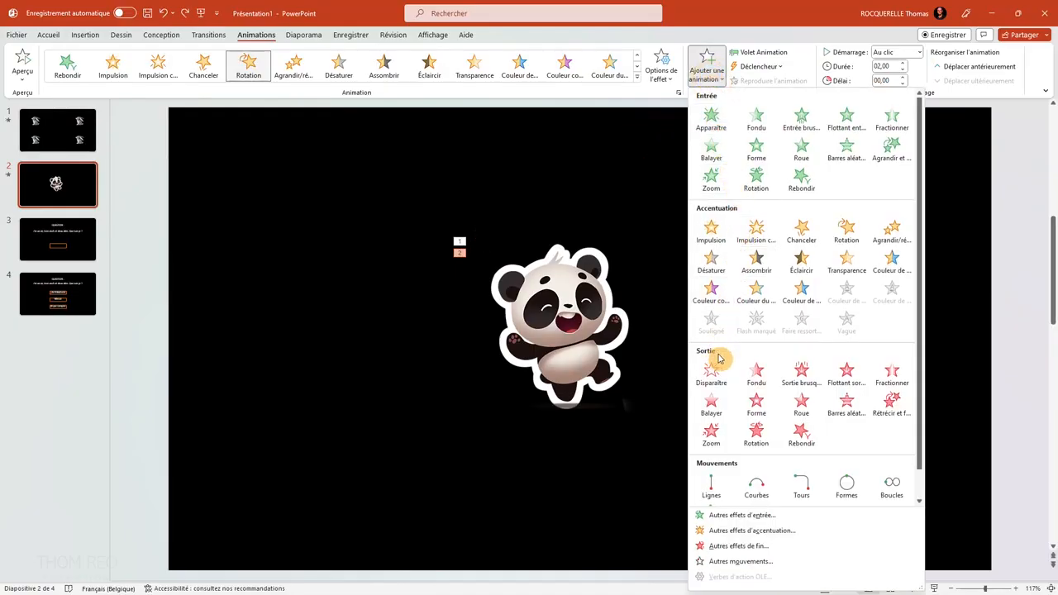
pyautogui.click(801, 410)
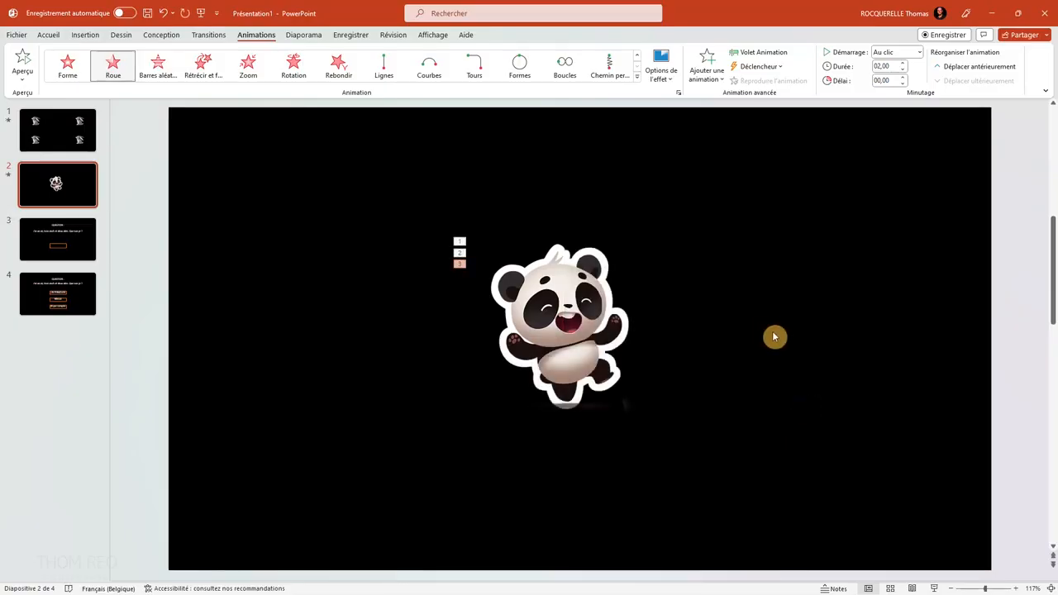
# Run the slide show from the current slide, play the panda's animations in sequence and exit the show.
pyautogui.click(308, 37)
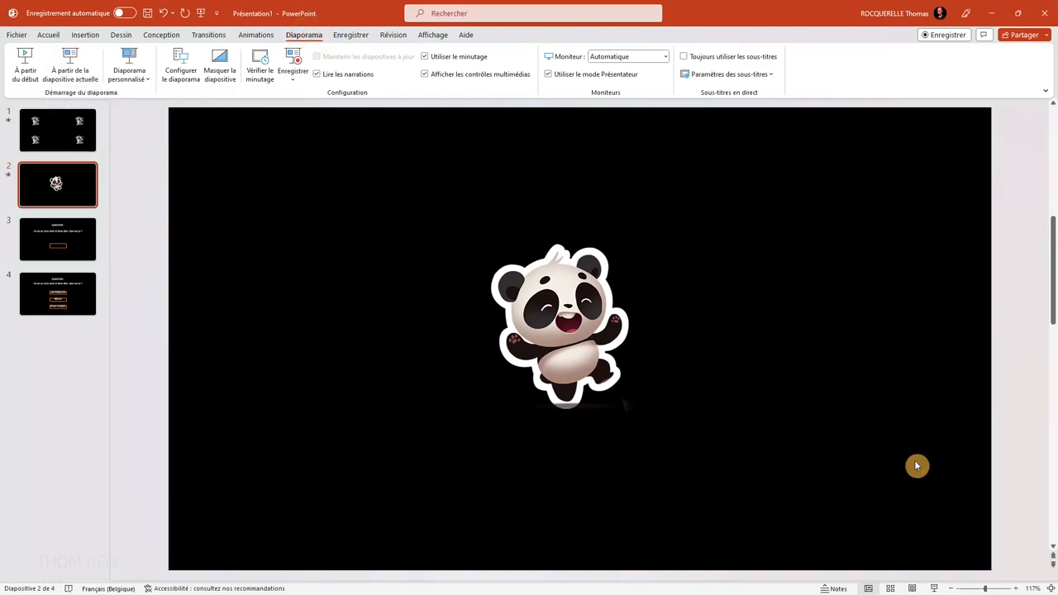
pyautogui.click(934, 589)
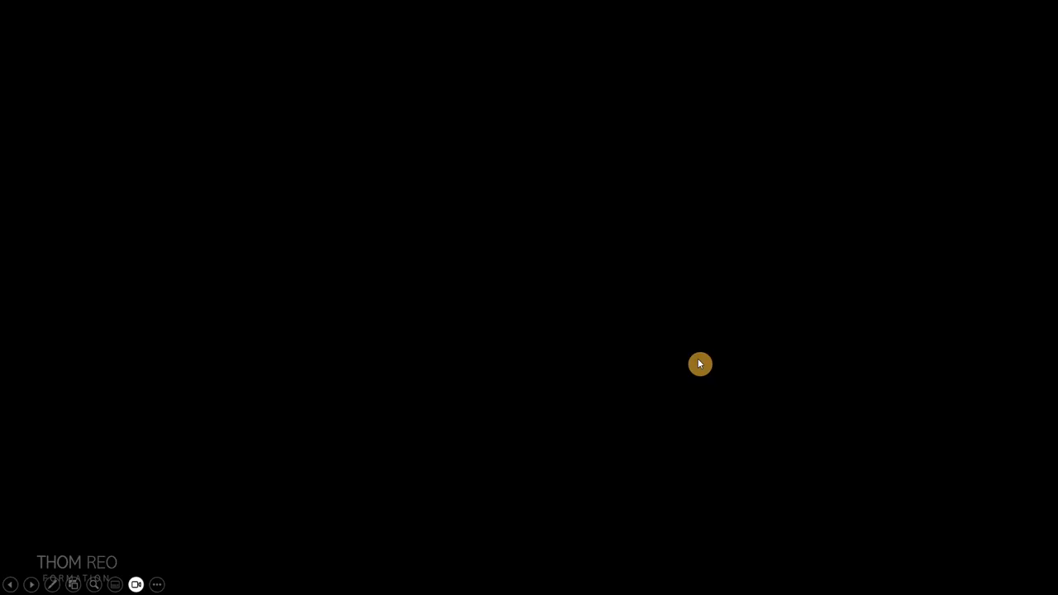
pyautogui.click(694, 334)
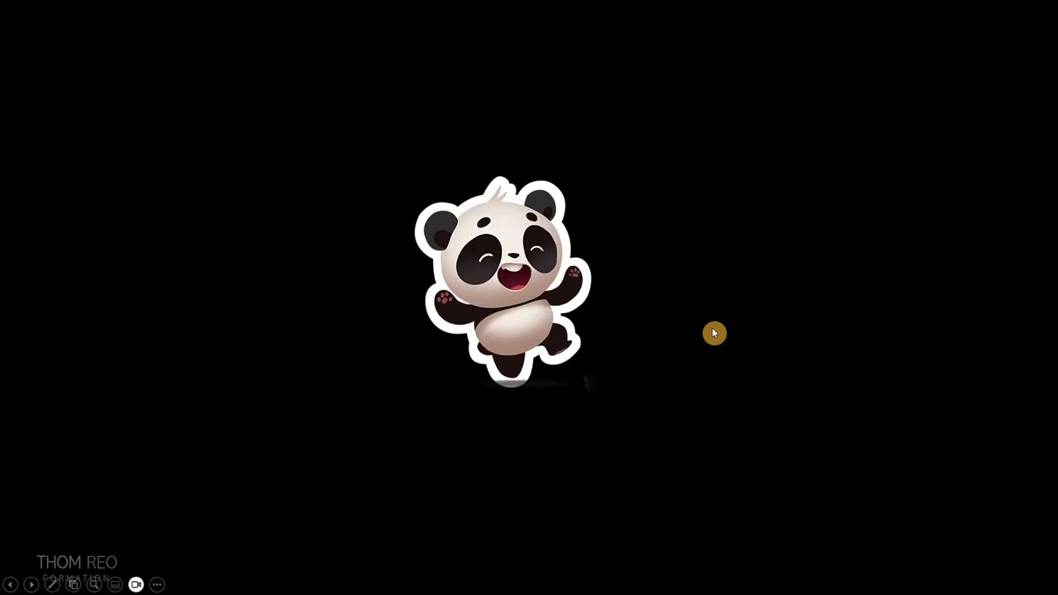
pyautogui.click(713, 331)
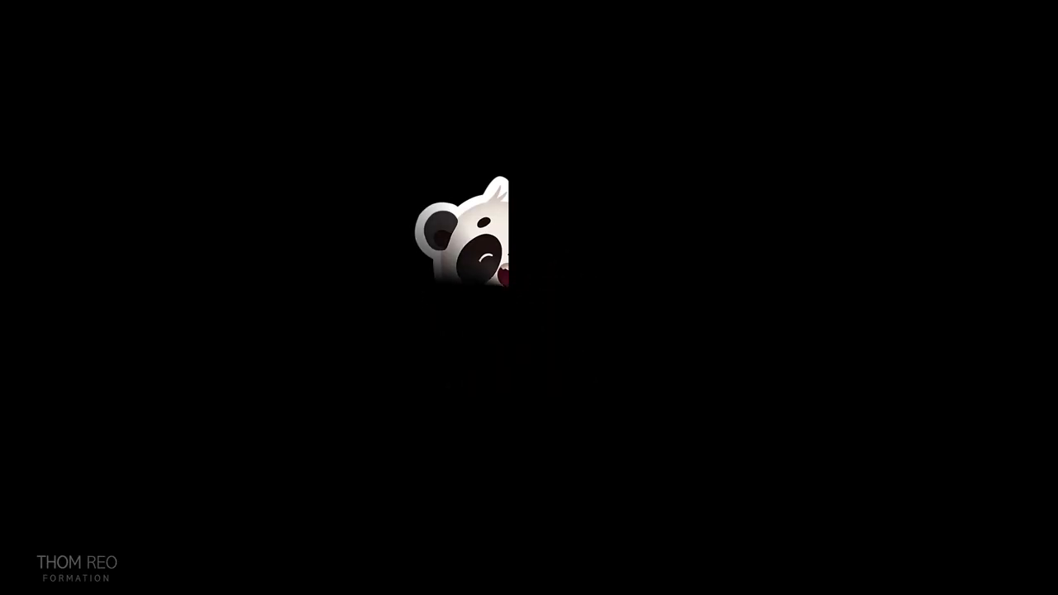
pyautogui.press('Escape')
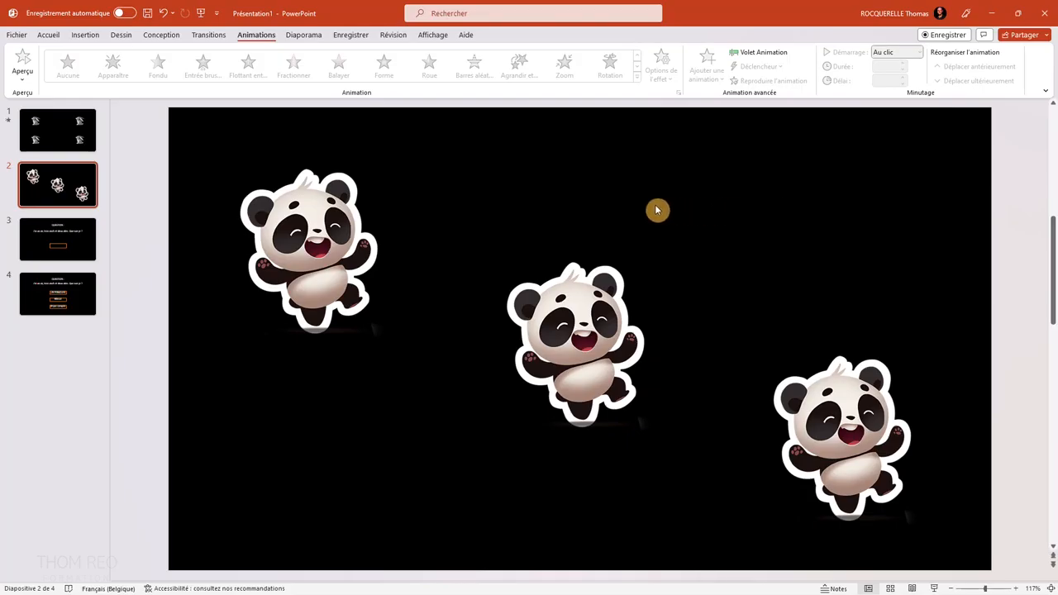
# Apply the Barres aléatoires entrance effect to the upper-left panda.
pyautogui.click(323, 252)
pyautogui.click(636, 77)
pyautogui.click(515, 255)
# Apply the Zoom entrance effect to the middle panda and the Flottant entrant effect to the lower-right panda.
pyautogui.click(583, 370)
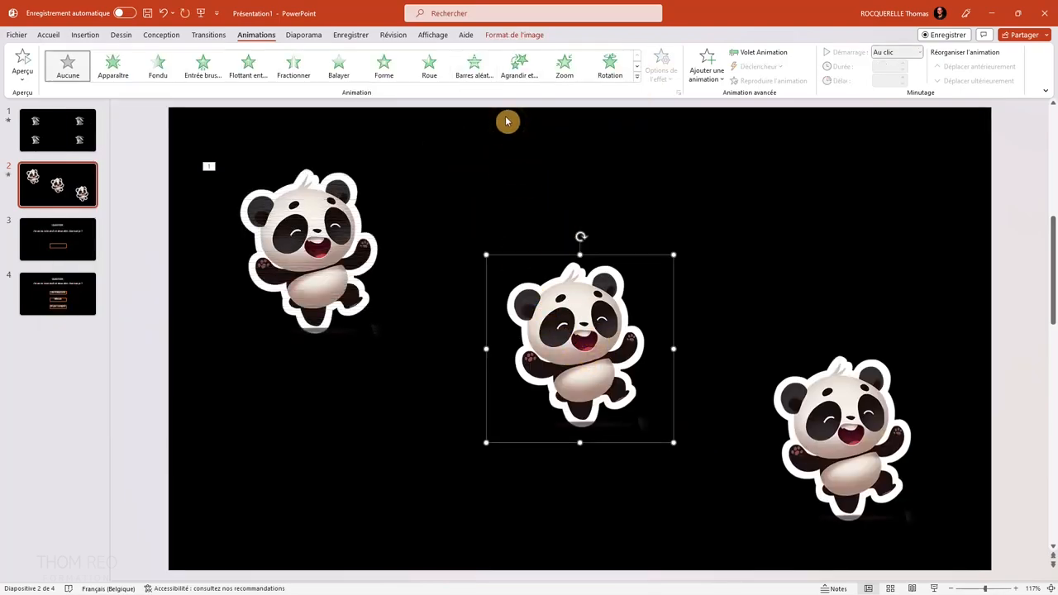
pyautogui.click(564, 64)
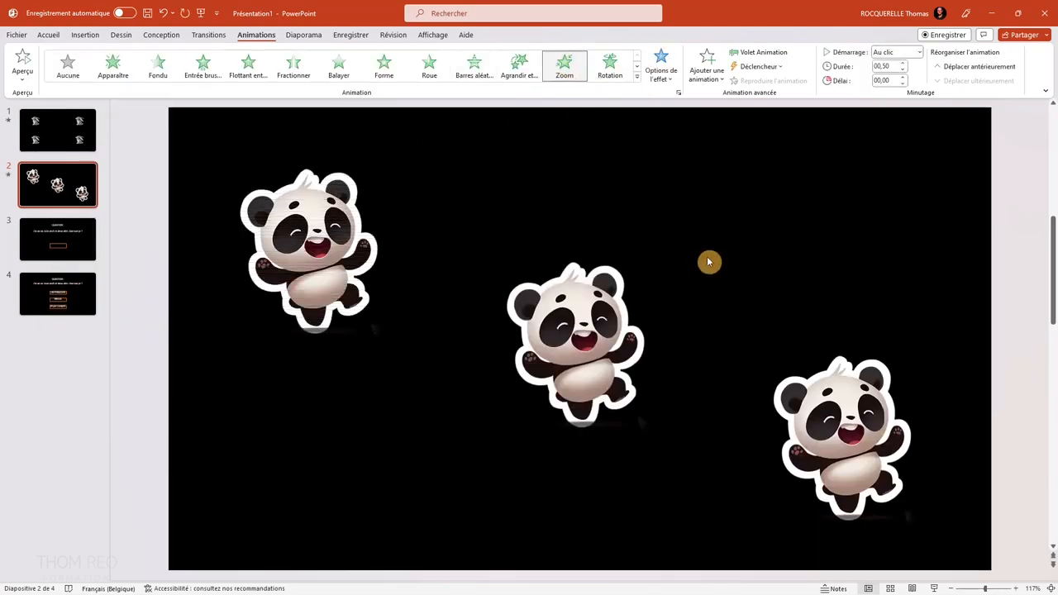
pyautogui.click(839, 477)
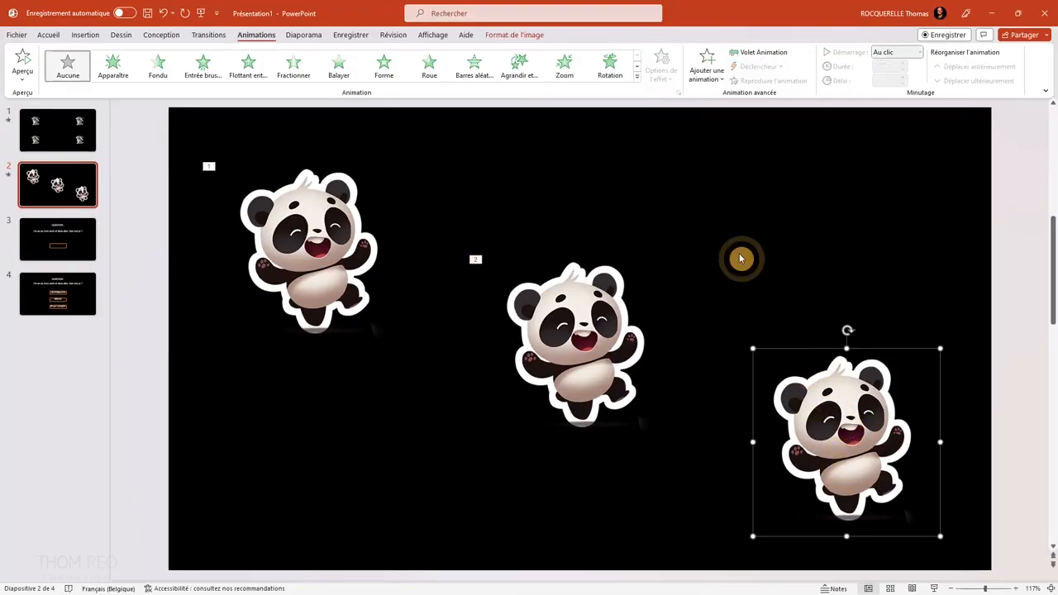
pyautogui.click(251, 72)
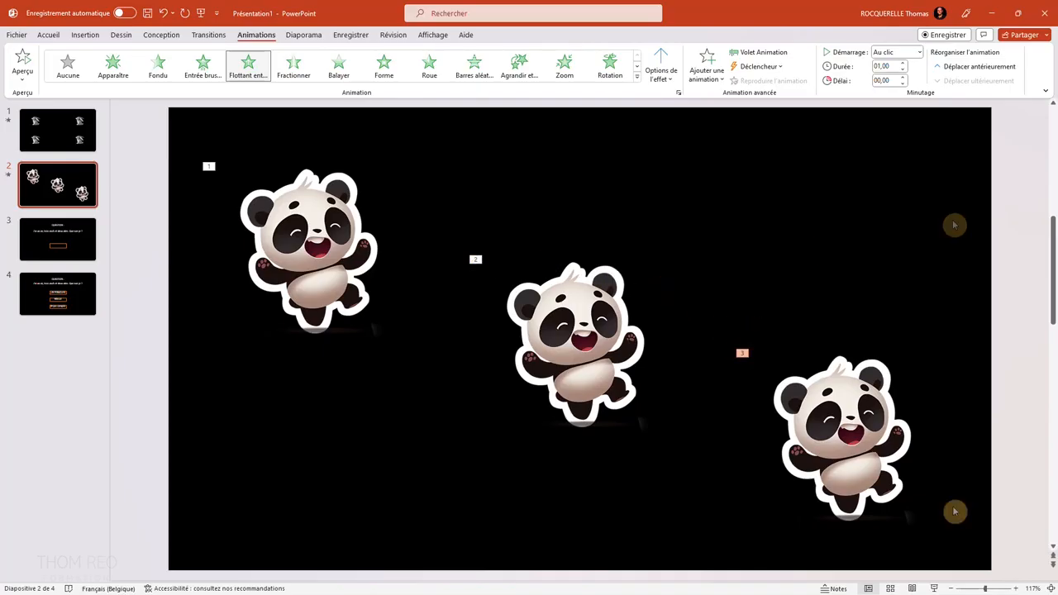
# Run the slide show from the current slide, bring in the three pandas one by one and exit the show.
pyautogui.click(934, 588)
pyautogui.click(924, 245)
pyautogui.click(926, 231)
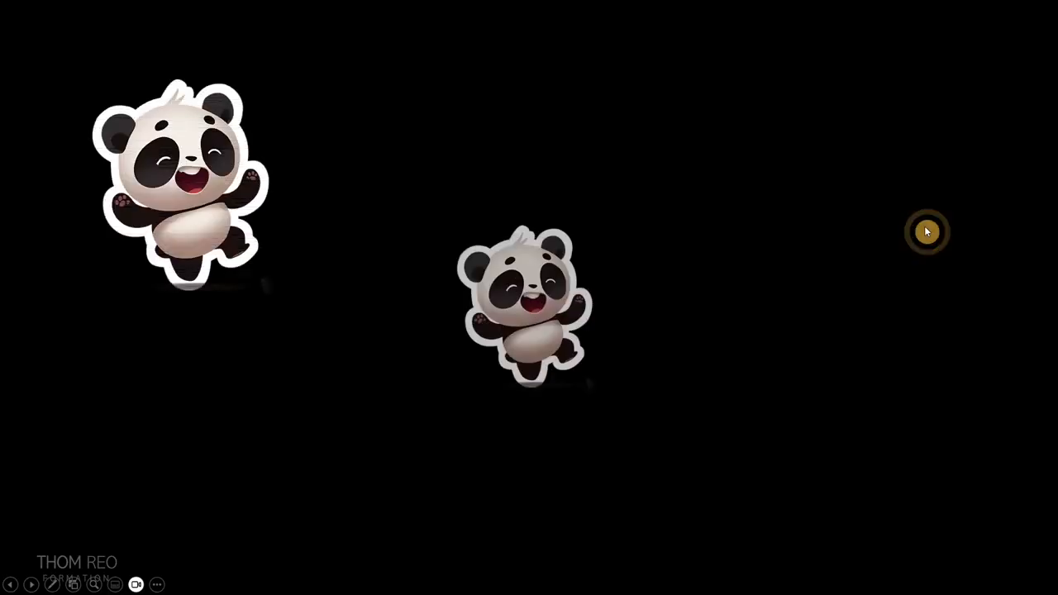
pyautogui.click(926, 232)
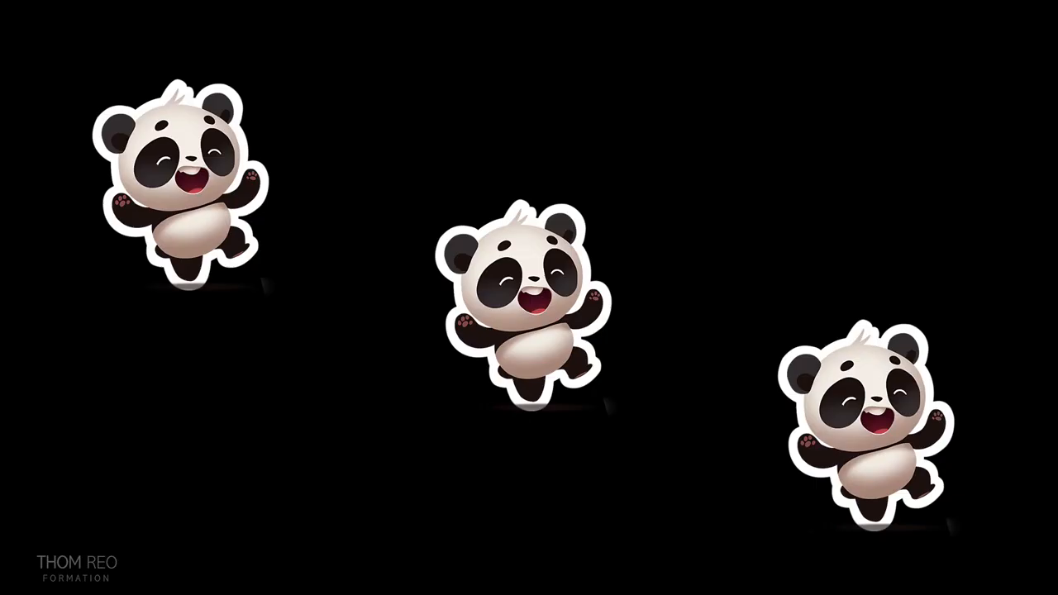
pyautogui.press('Escape')
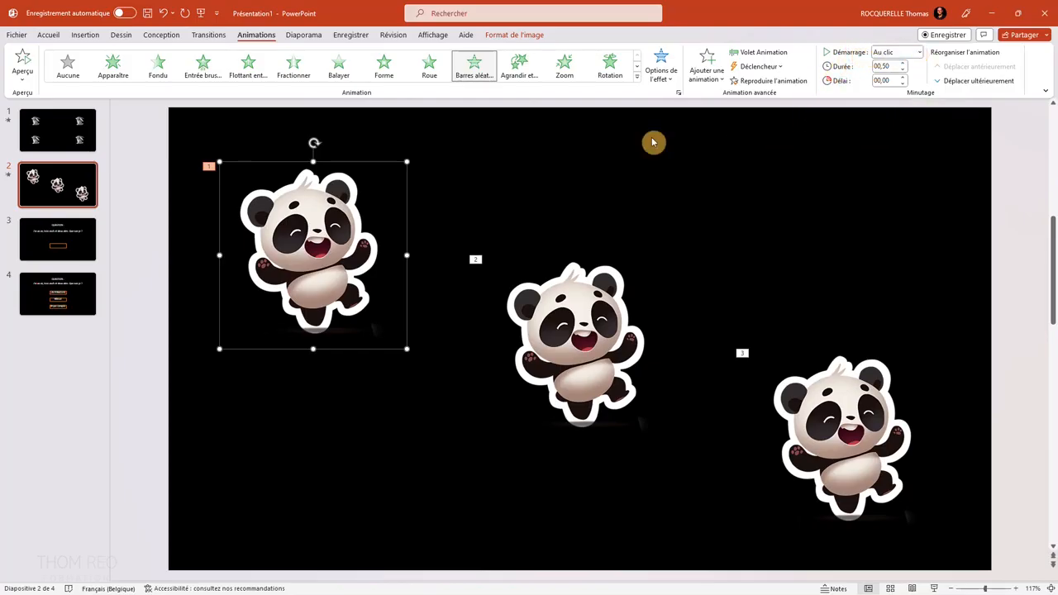
# Set the middle panda's Zoom animation to start Avec la précédente.
pyautogui.click(562, 364)
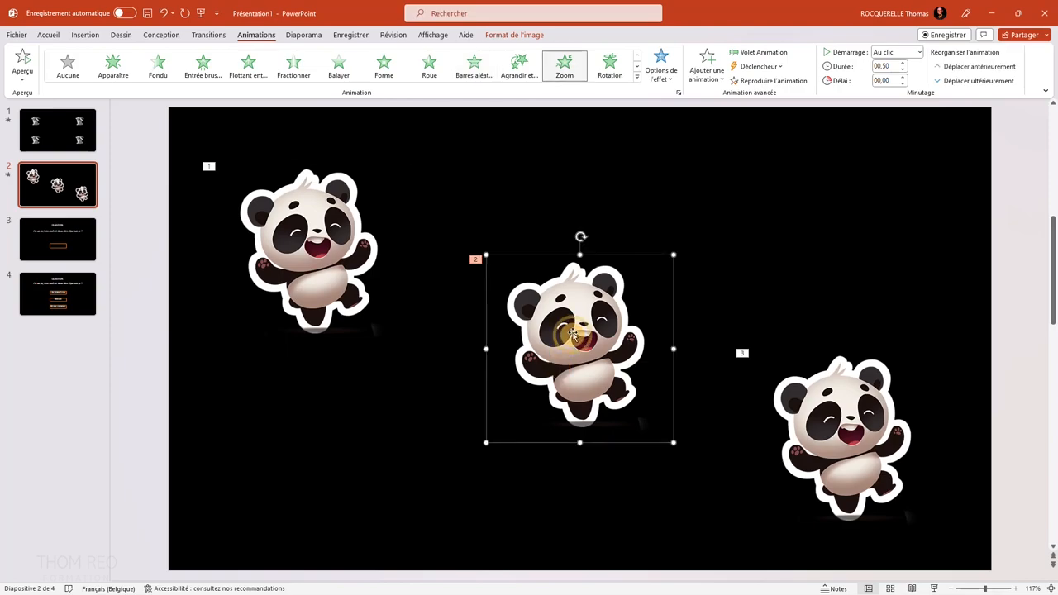
pyautogui.click(918, 52)
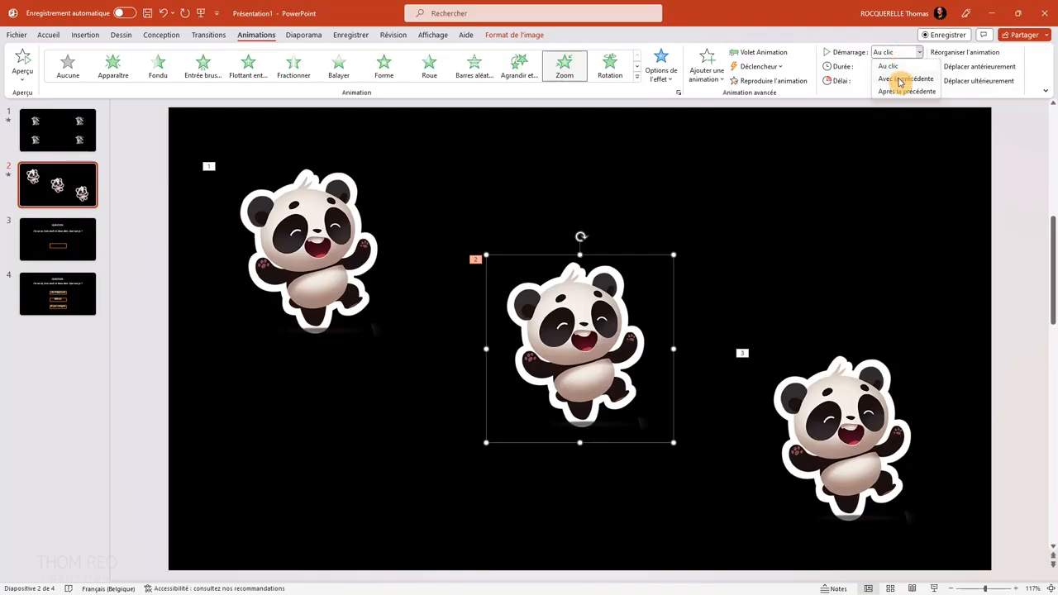
pyautogui.click(906, 79)
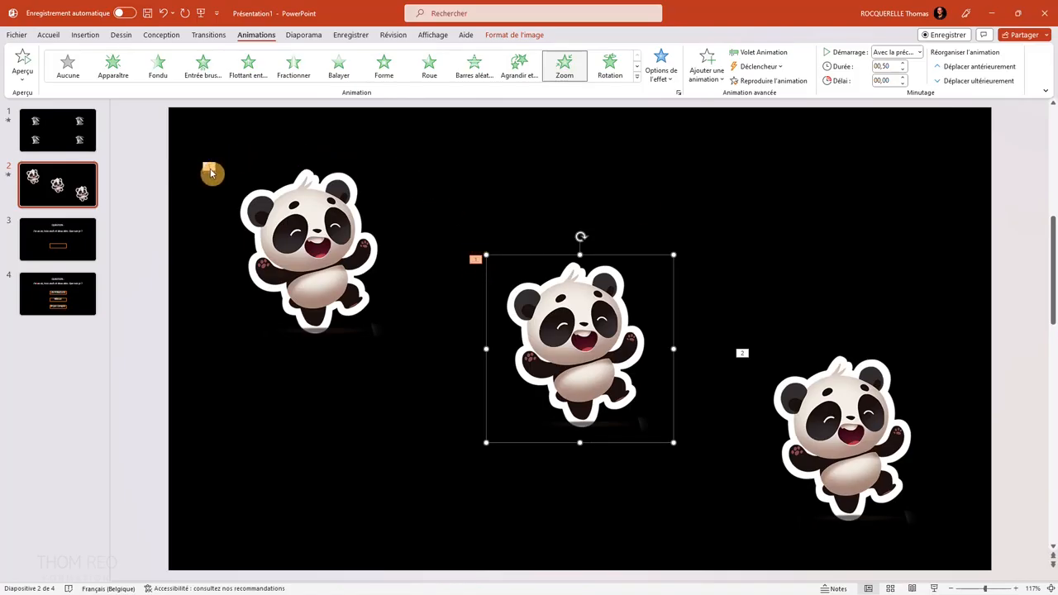
# Set the lower-right panda's Flottant entrant animation to start Avec la précédente.
pyautogui.click(830, 405)
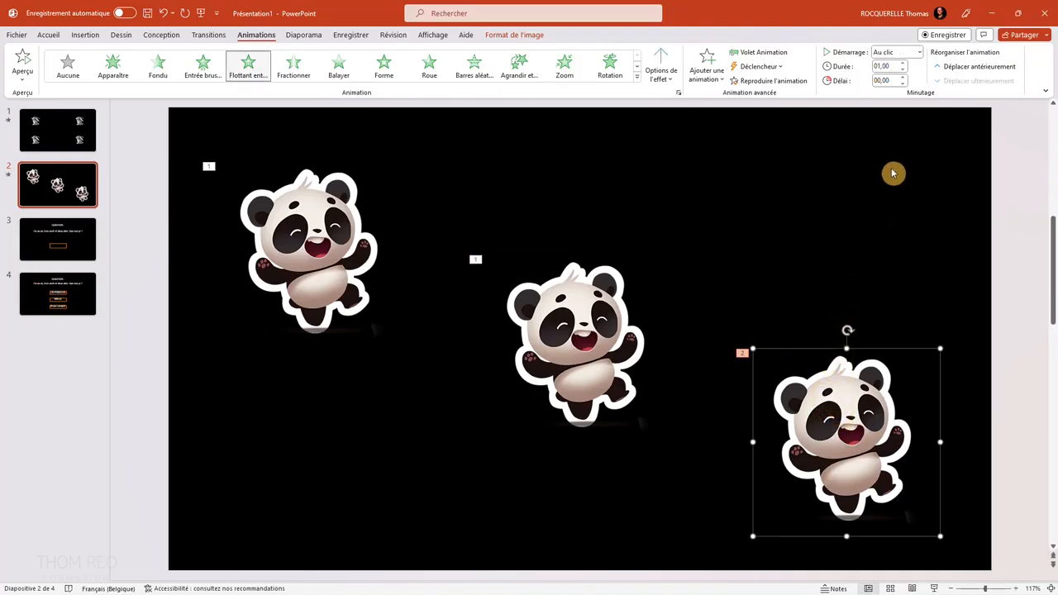
pyautogui.click(917, 52)
pyautogui.click(899, 78)
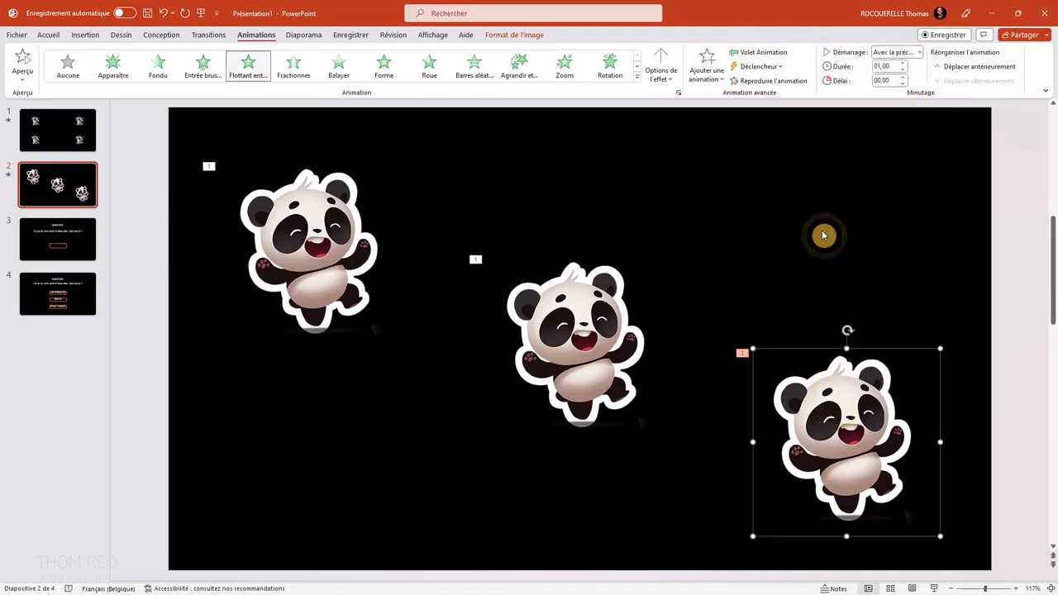
# Run the slide show from the current slide, trigger the three simultaneous panda animations and exit the show.
pyautogui.hotkey('shift', 'F5')
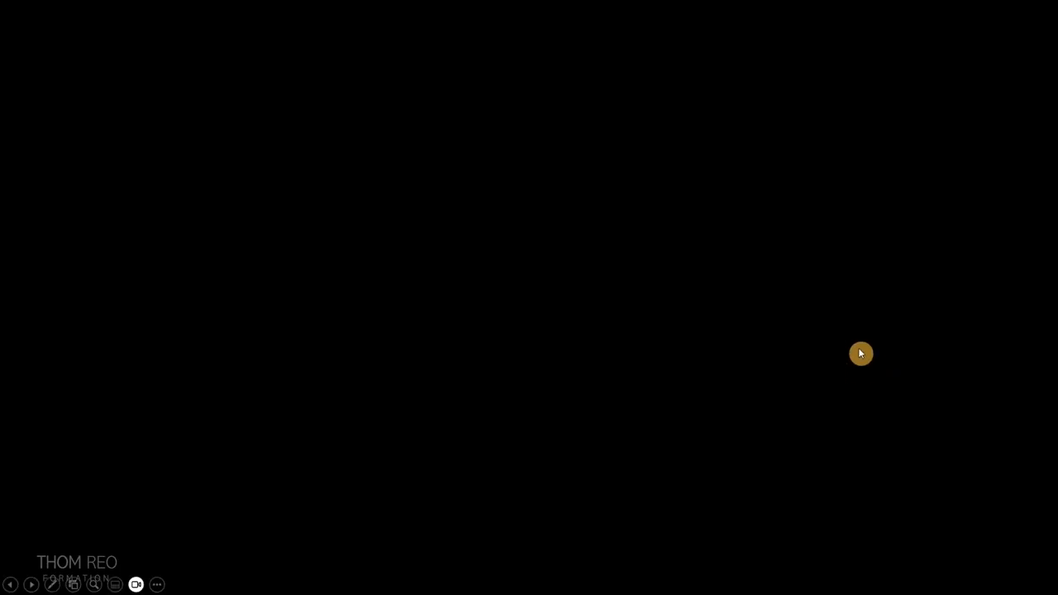
pyautogui.click(943, 404)
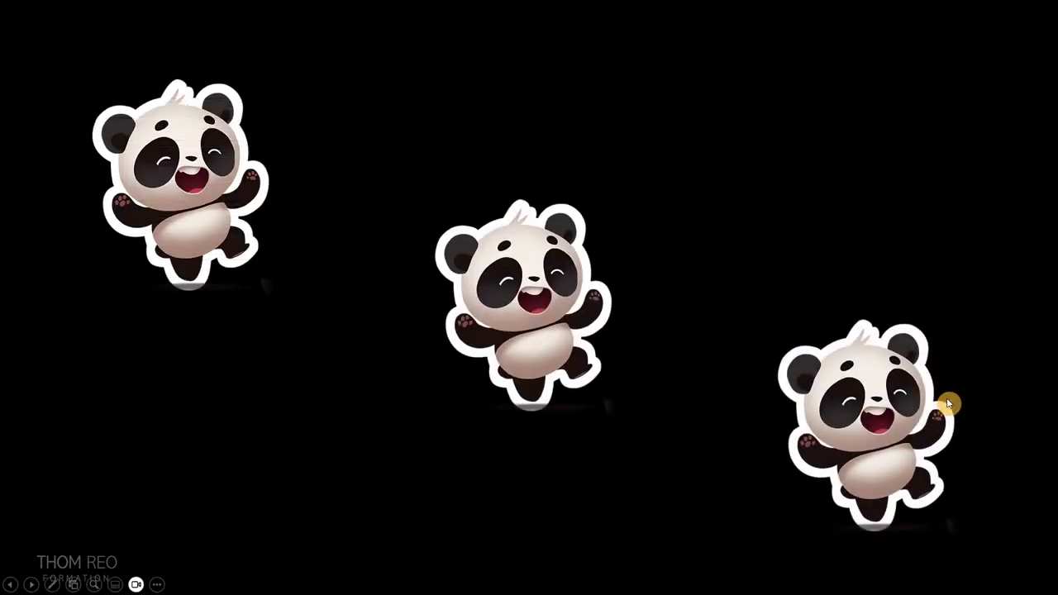
pyautogui.press('Escape')
# Set the middle panda's Zoom and the lower-right panda's Flottant entrant animations to start Après la précédente.
pyautogui.click(578, 331)
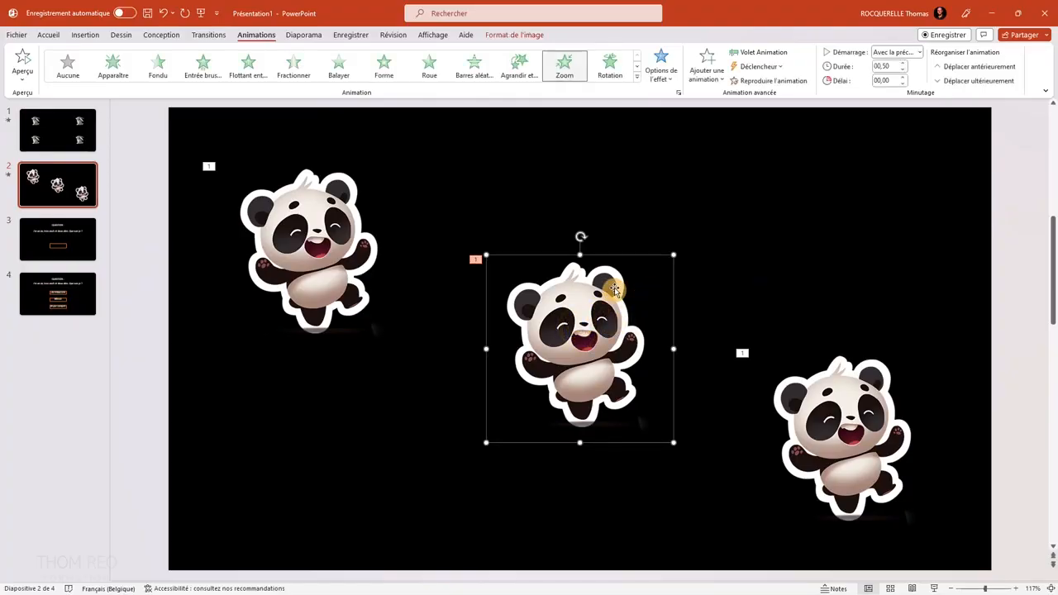
pyautogui.click(900, 56)
pyautogui.click(905, 95)
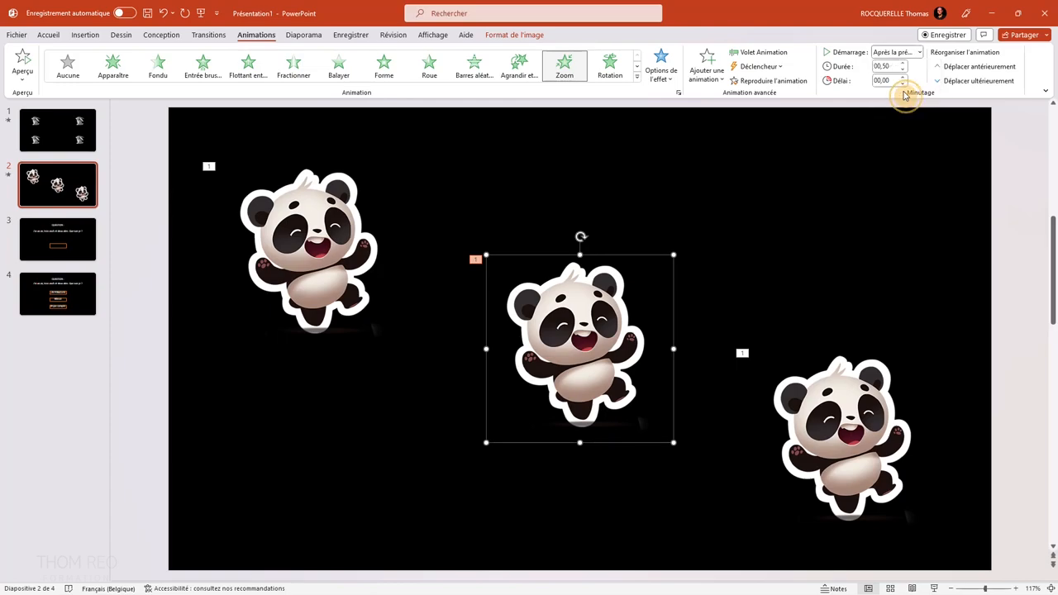
pyautogui.click(844, 404)
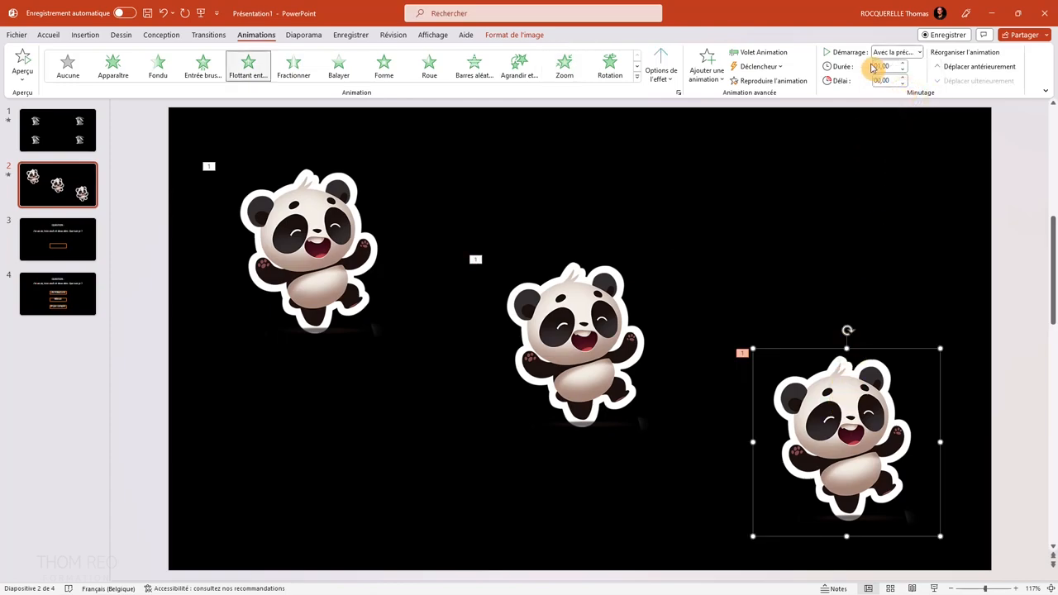
pyautogui.click(899, 52)
pyautogui.click(895, 92)
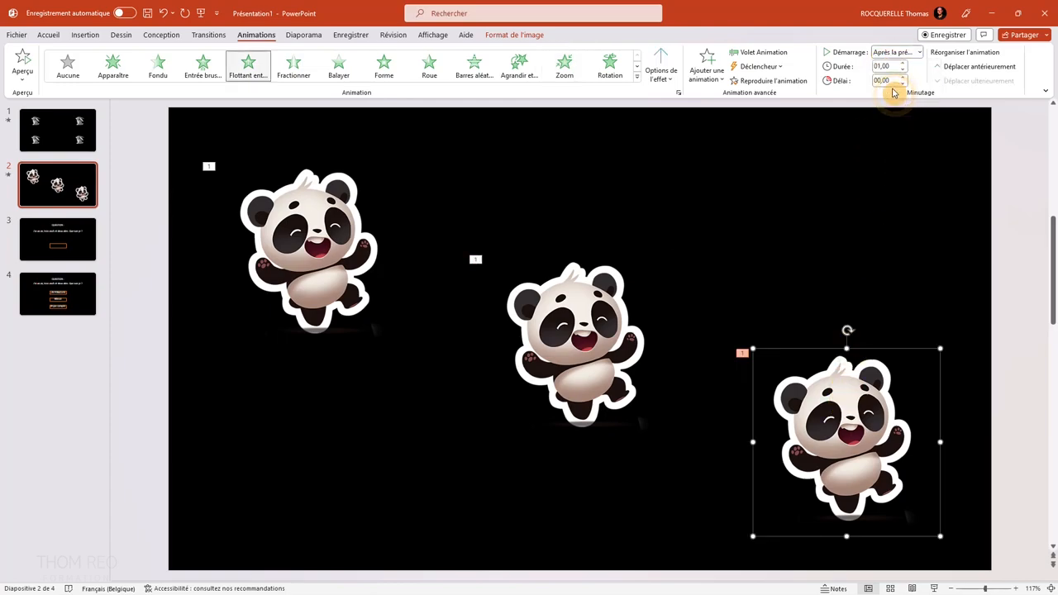
# Deselect the pandas and preview the chained entrance animations in the slide show from the current slide.
pyautogui.click(899, 208)
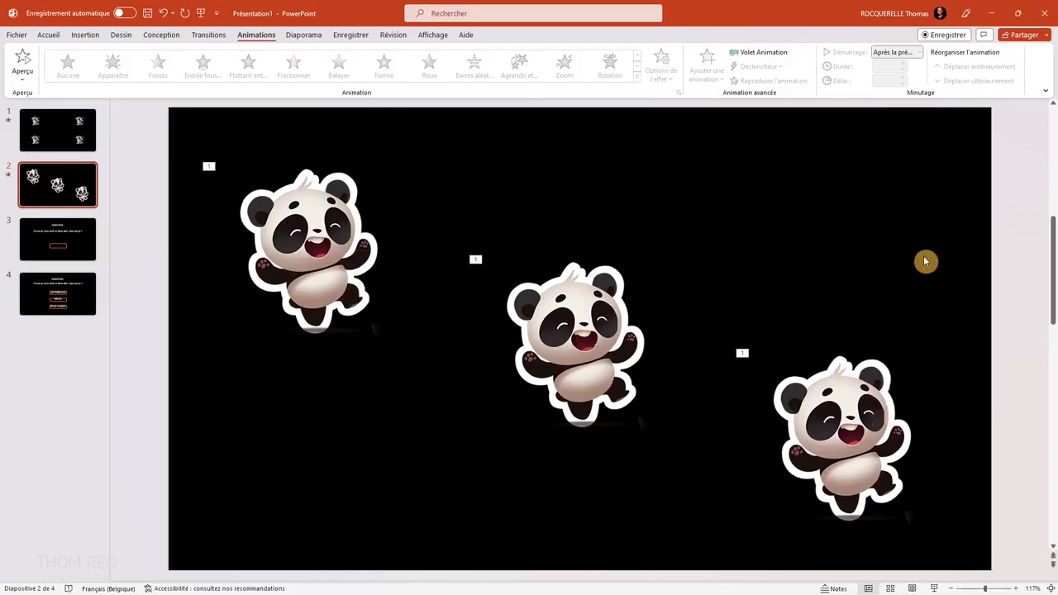
pyautogui.click(934, 587)
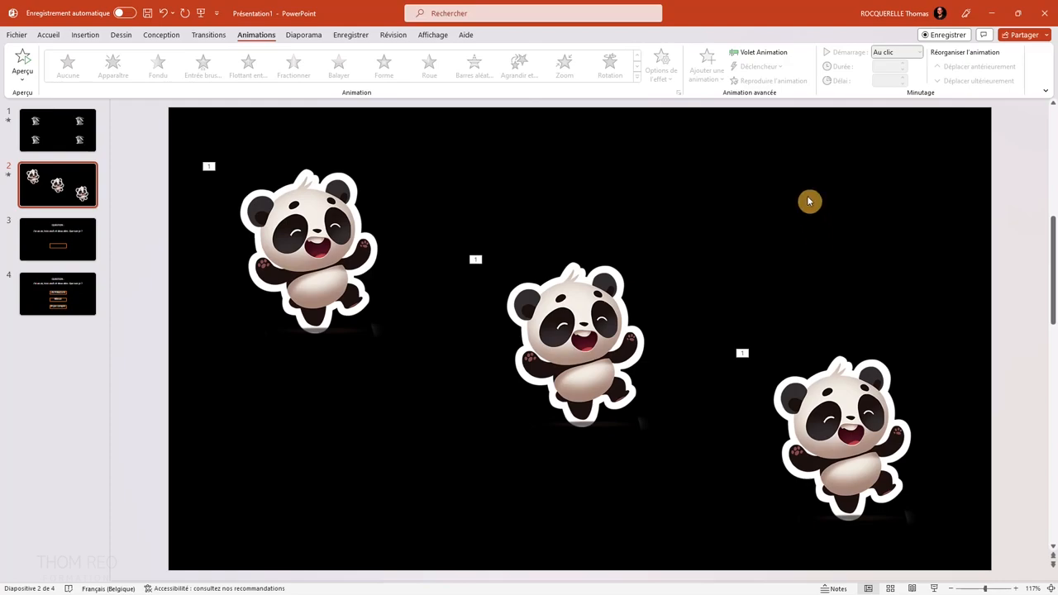
# Show the Volet Animation, widen it and select the three panda animations one after another.
pyautogui.click(765, 54)
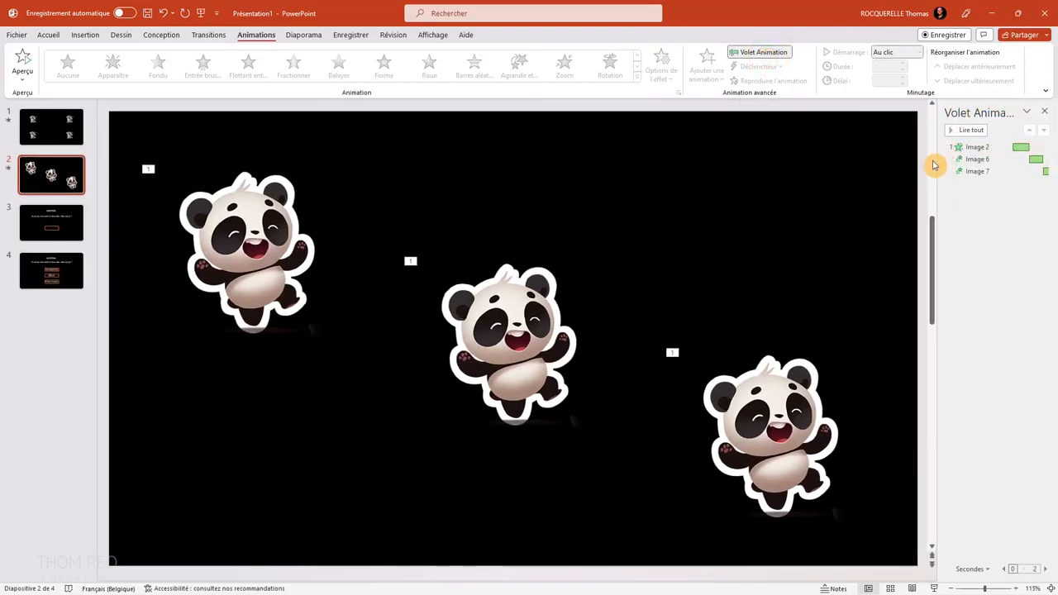
pyautogui.moveTo(939, 159); pyautogui.dragTo(883, 162)
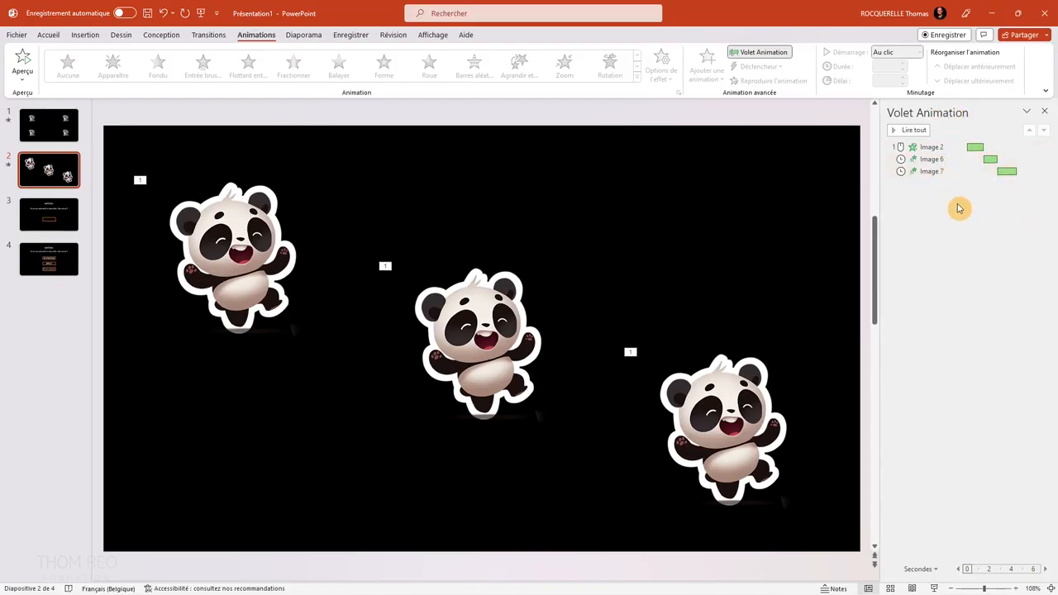
pyautogui.click(940, 147)
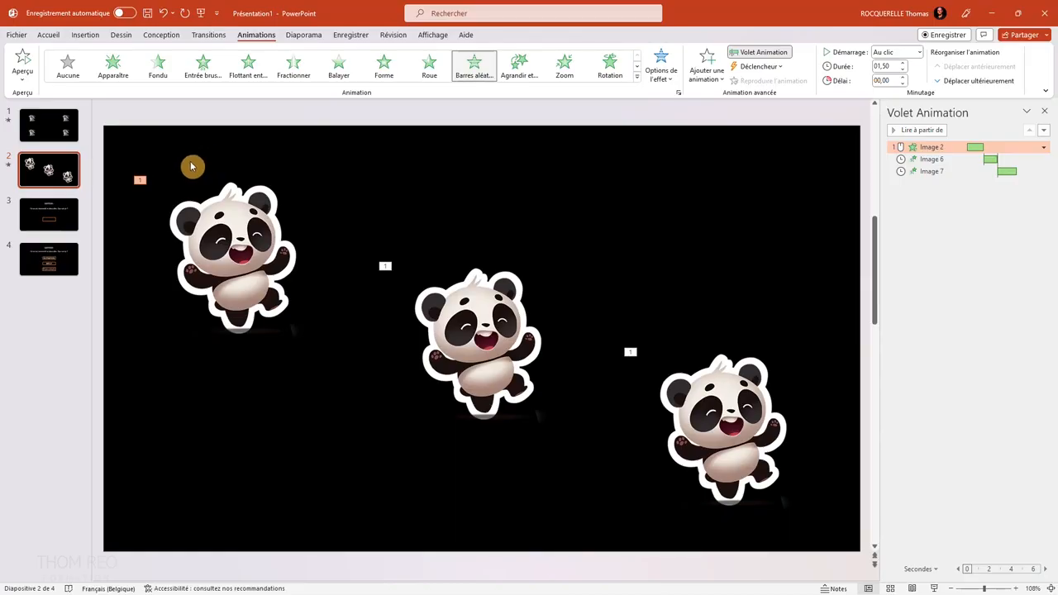
pyautogui.click(931, 159)
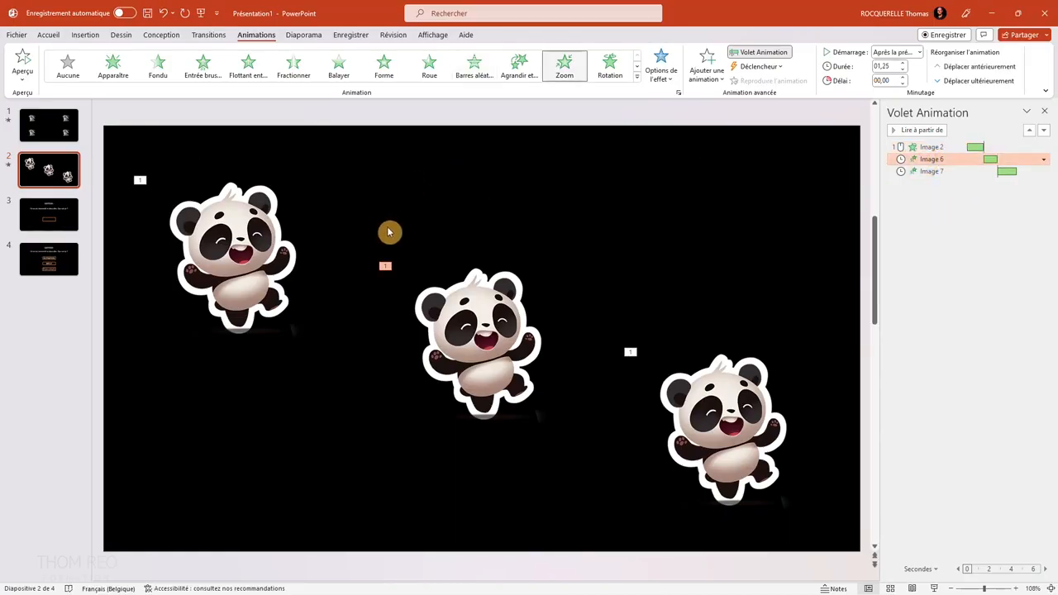
pyautogui.click(931, 171)
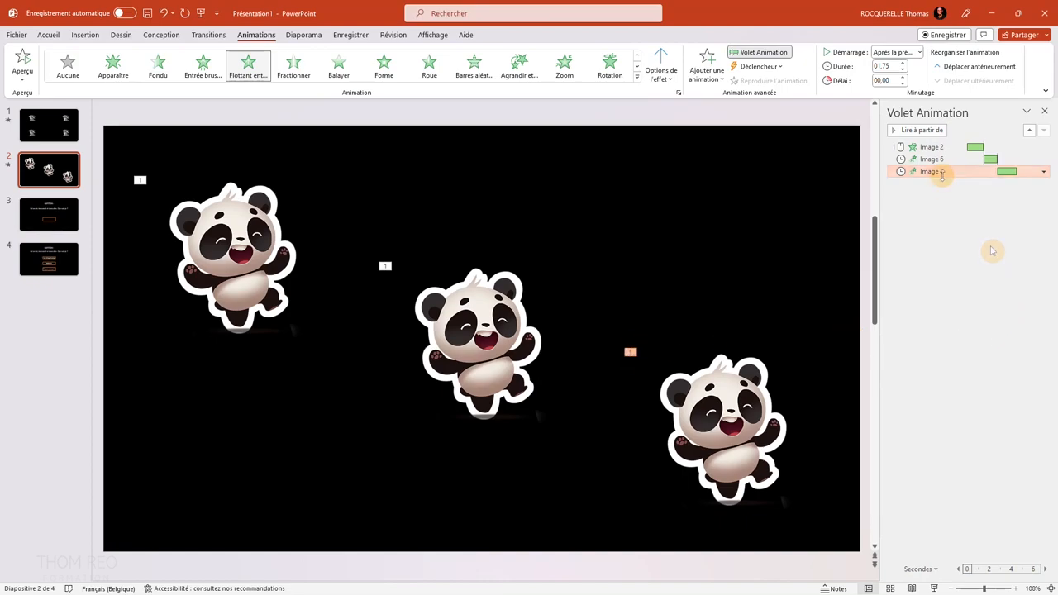
# Reverse the animation order to Image 7 first, Image 6 second and Image 2 last.
pyautogui.click(937, 171)
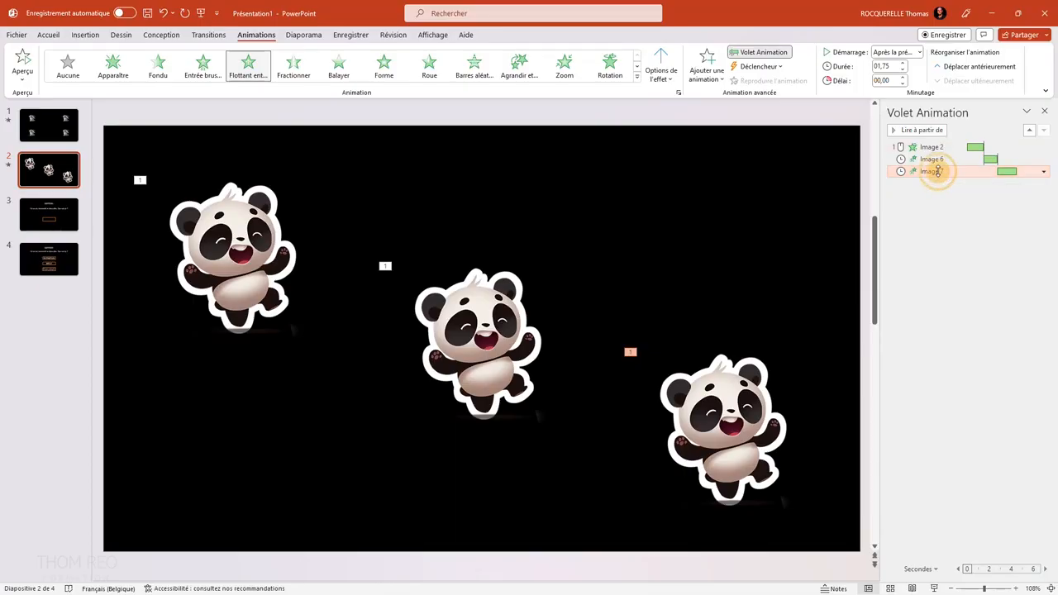
pyautogui.moveTo(939, 153)
pyautogui.mouseDown()
pyautogui.moveTo(940, 143)
pyautogui.moveTo(947, 155)
pyautogui.mouseUp()
pyautogui.click(946, 171)
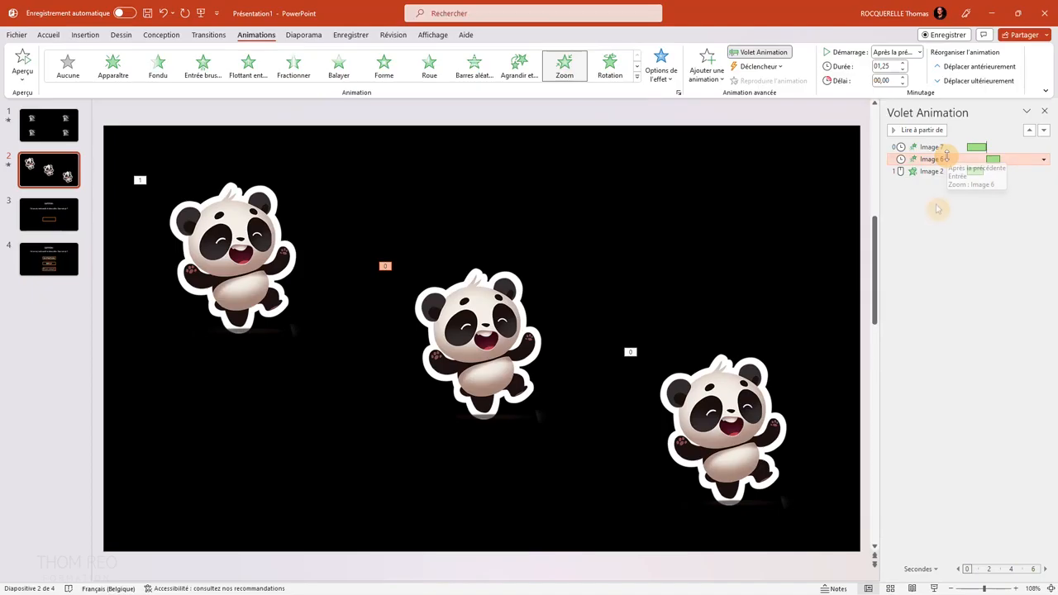
# Set the lower-right panda's animation to start Au clic and the upper-left panda's to start Après la précédente.
pyautogui.click(726, 399)
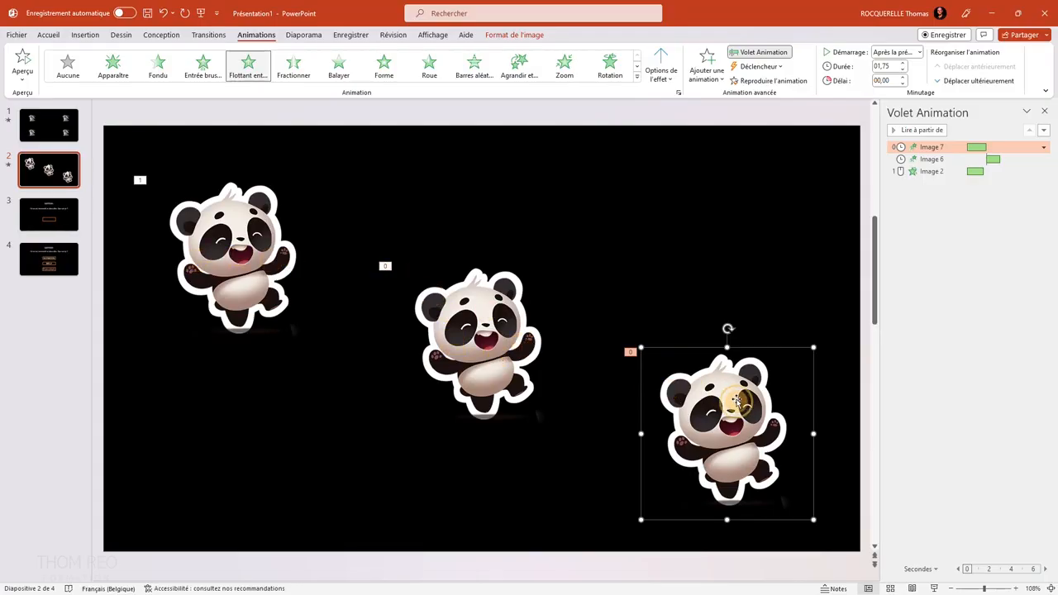
pyautogui.click(901, 54)
pyautogui.click(902, 65)
pyautogui.click(448, 314)
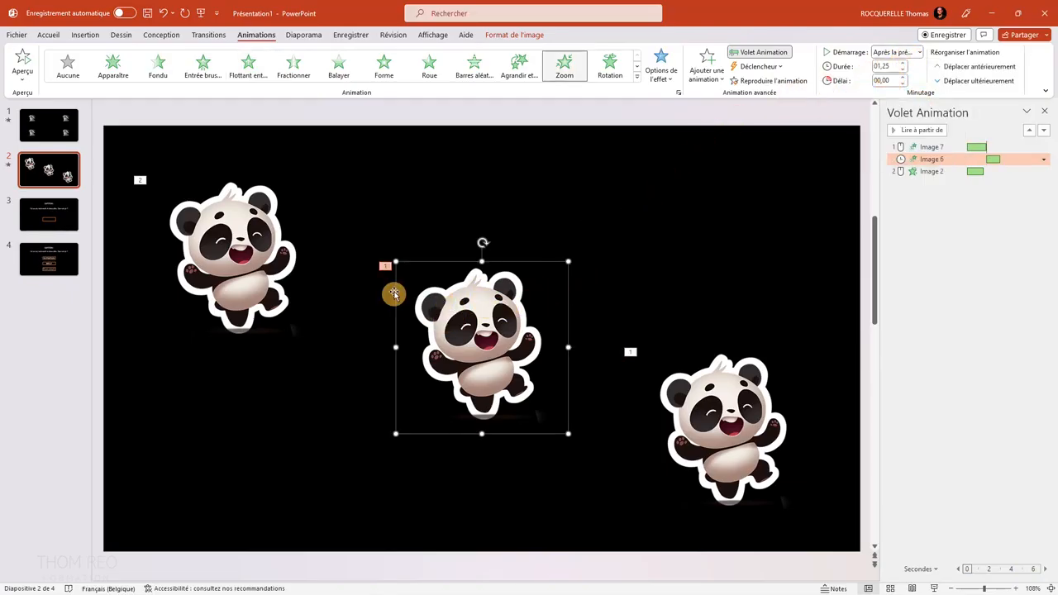
pyautogui.click(239, 259)
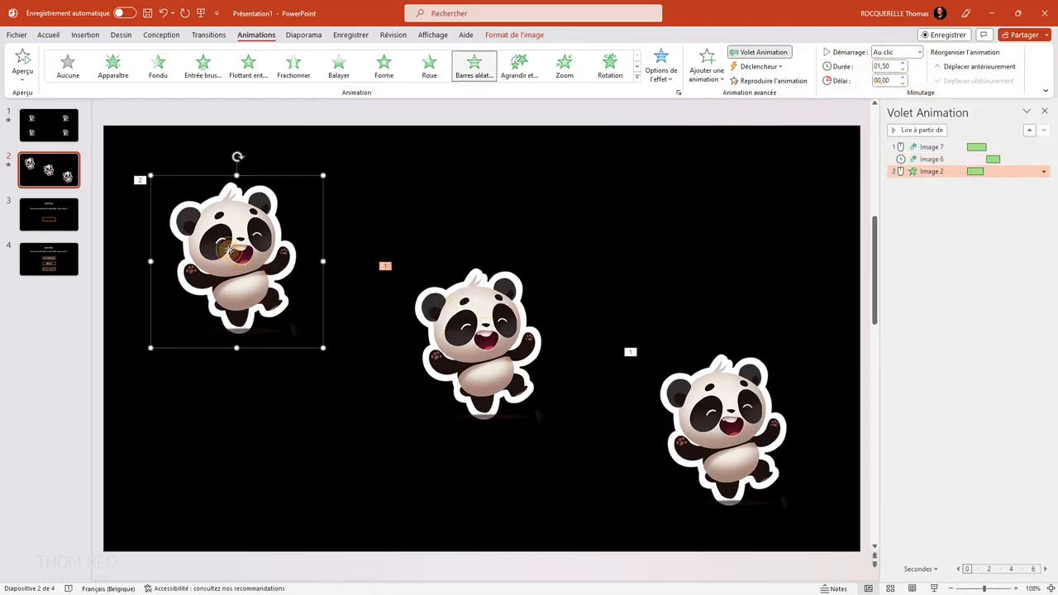
pyautogui.click(913, 54)
pyautogui.click(904, 88)
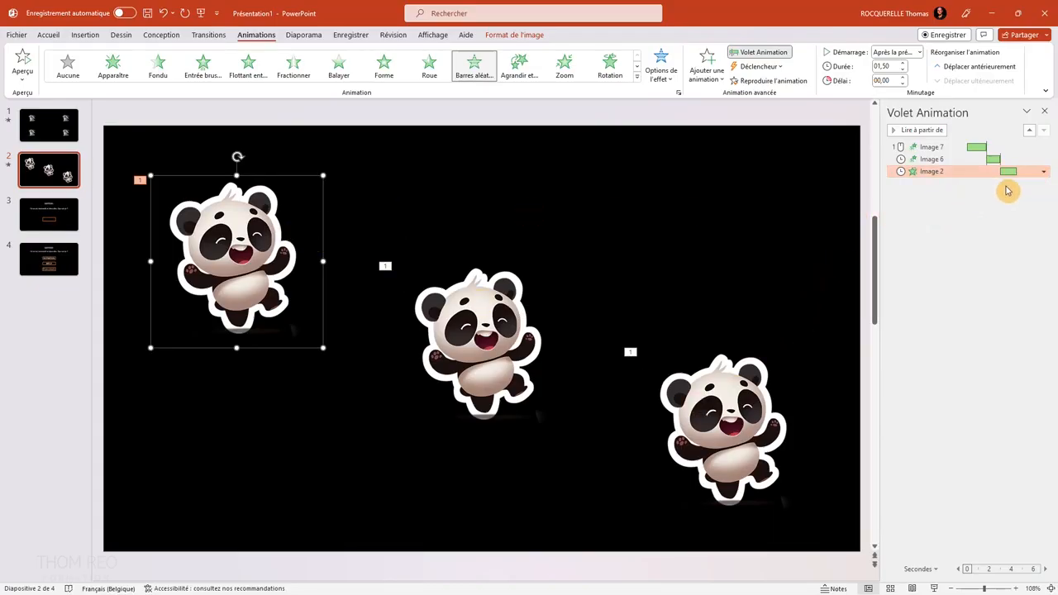
# Set the upper-left panda's Barres aléatoires animation to repeat 3 times in its timing options.
pyautogui.click(1044, 172)
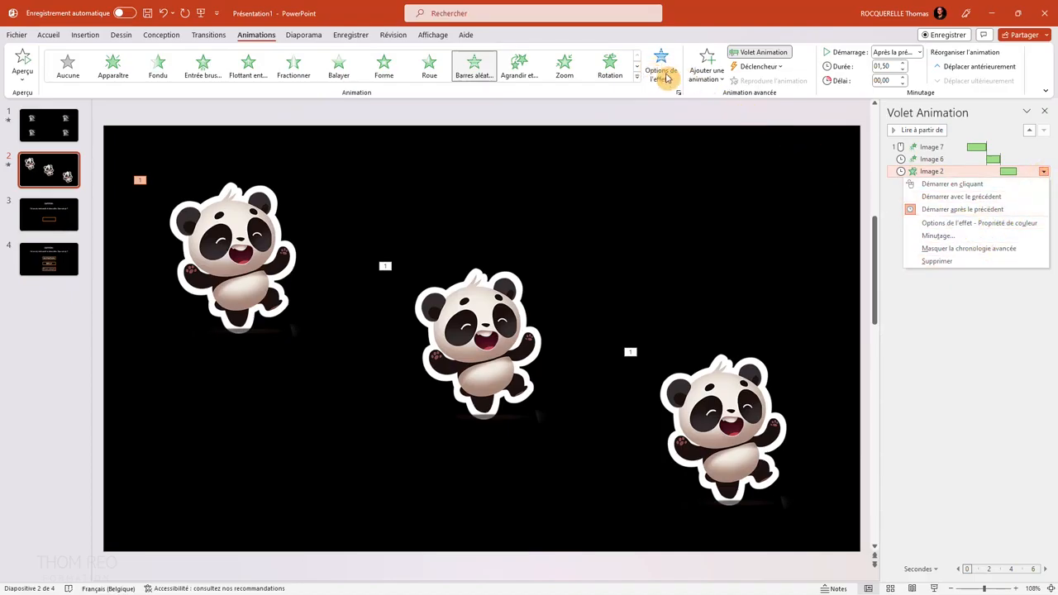
pyautogui.click(973, 237)
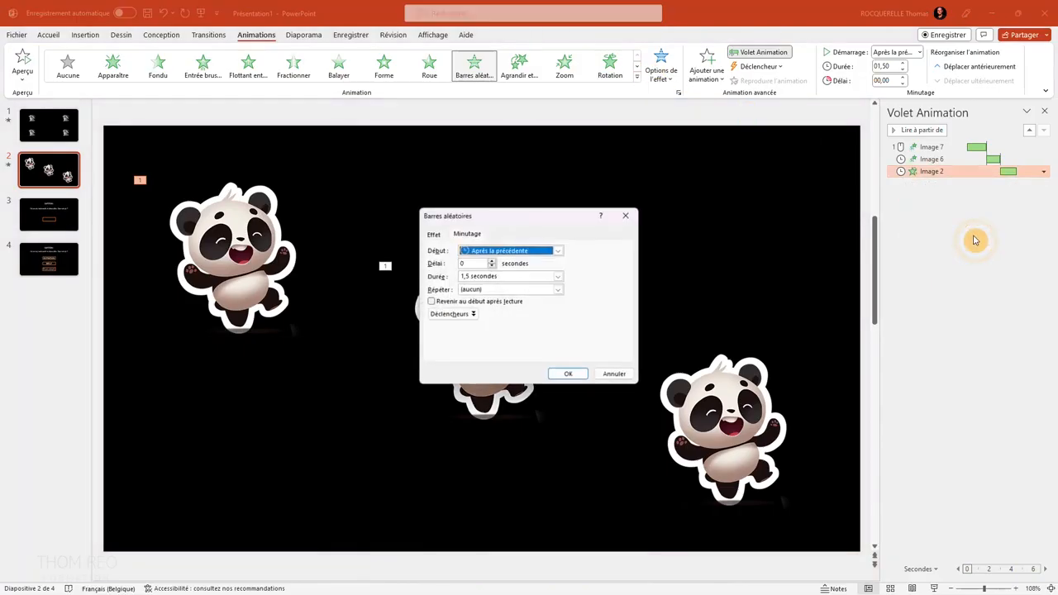
pyautogui.click(559, 290)
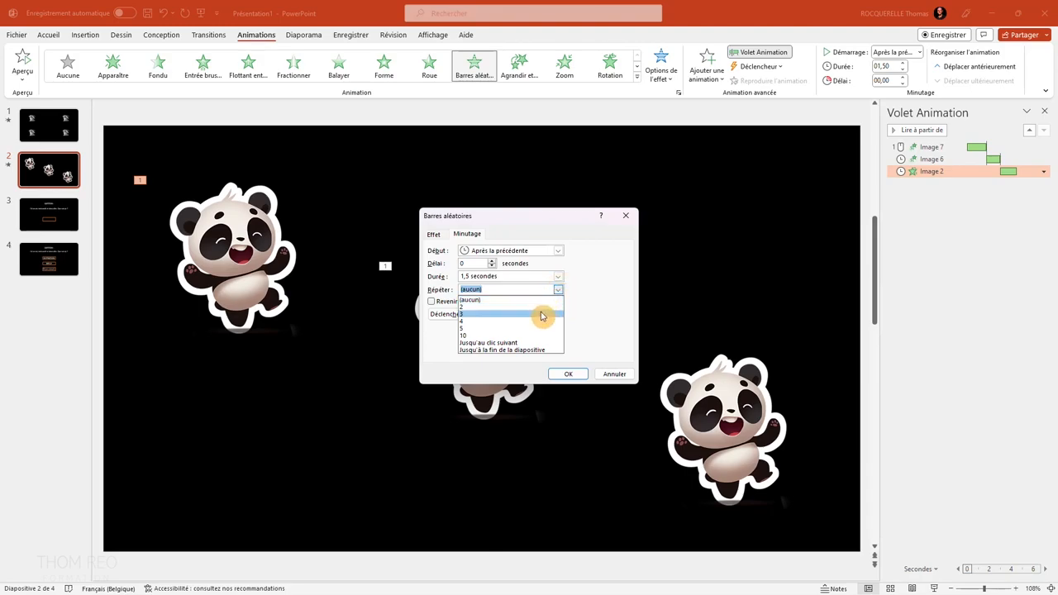
pyautogui.click(540, 315)
pyautogui.click(567, 373)
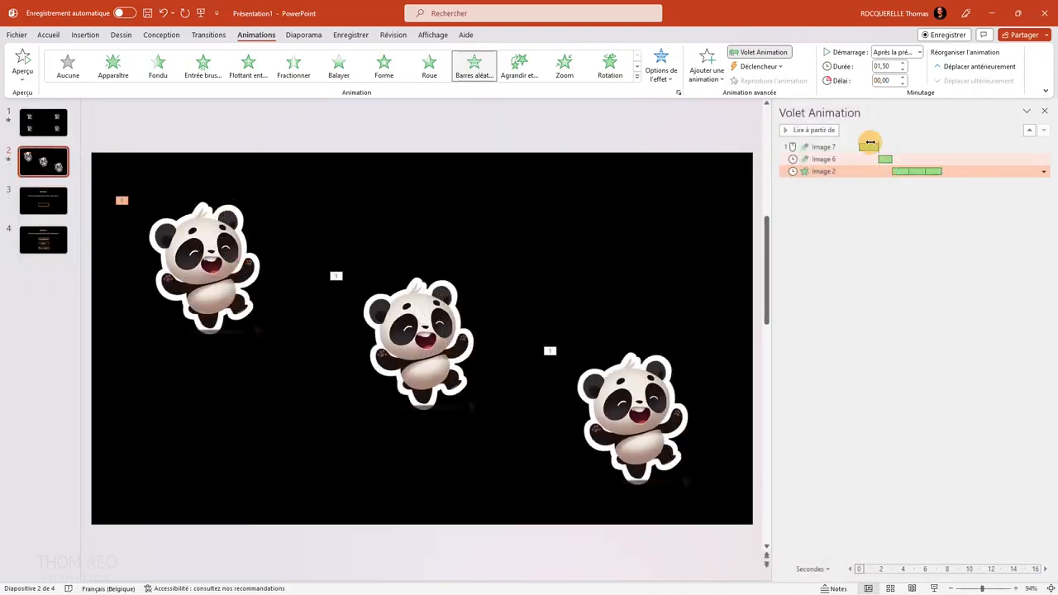
pyautogui.click(925, 173)
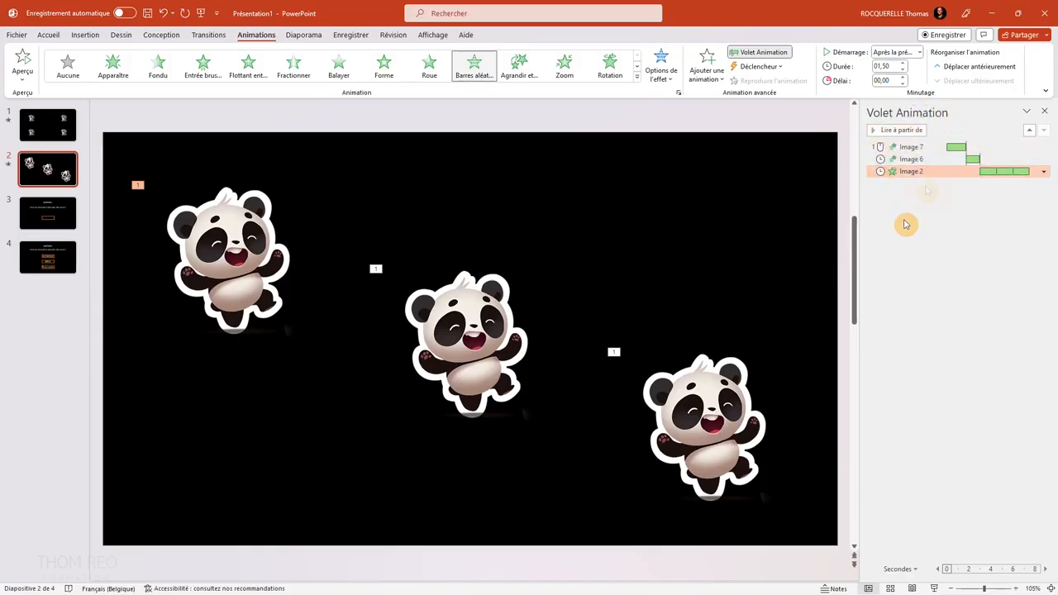
# Set a delay of 2 seconds on the middle panda's Zoom animation and on the upper-left panda's Barres aléatoires animation.
pyautogui.click(922, 158)
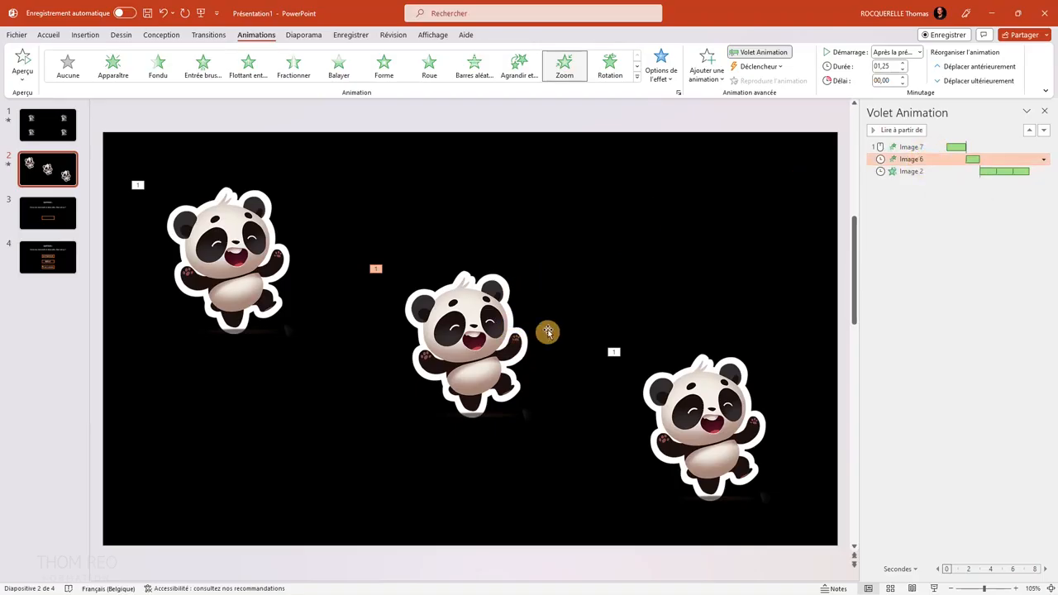
pyautogui.click(903, 84)
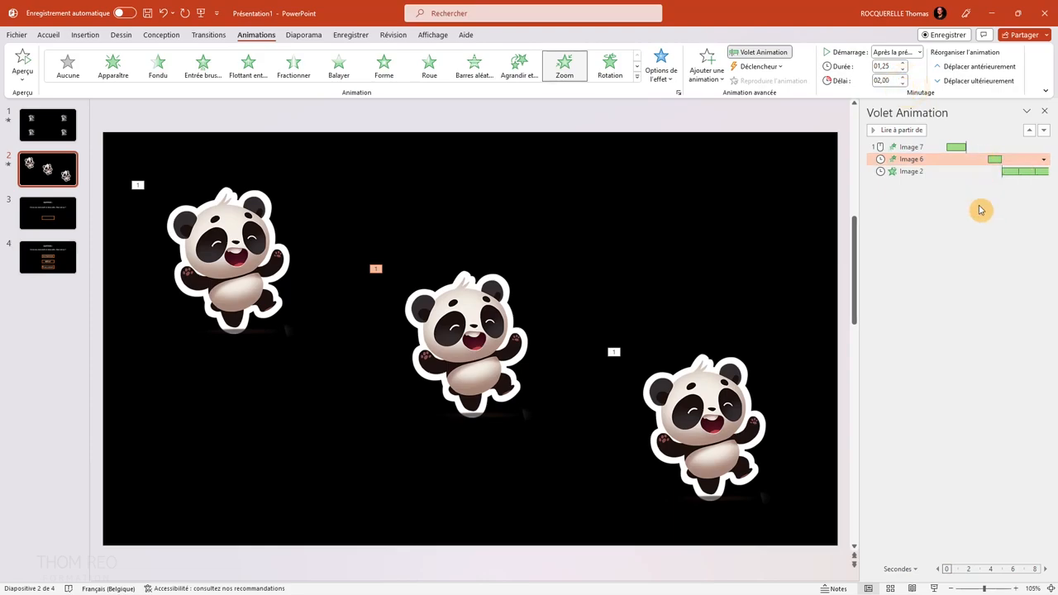
pyautogui.click(947, 172)
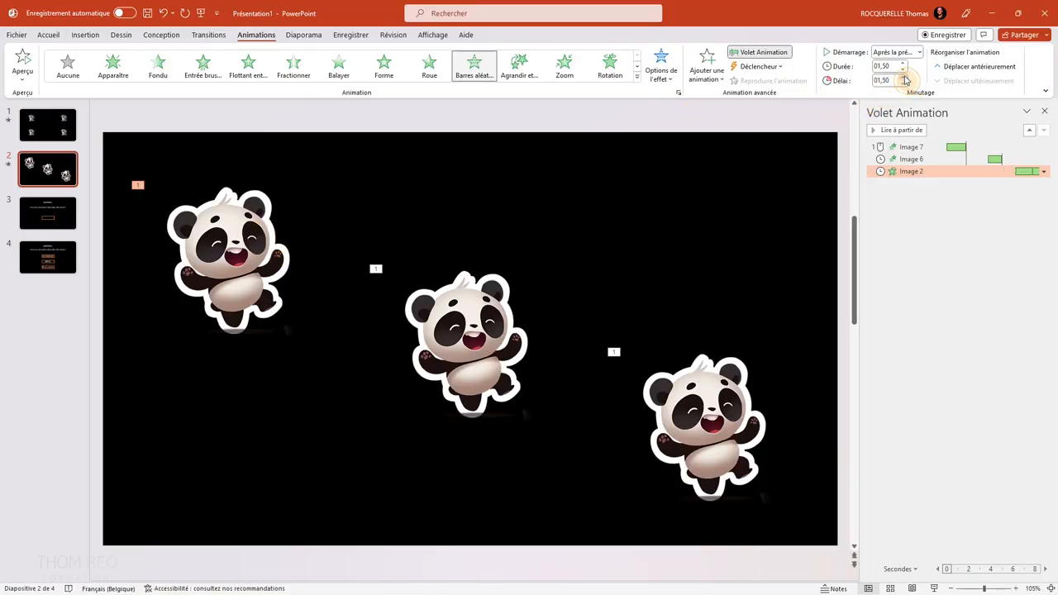
# Run the slide show from the current slide, play the reordered and delayed panda animations, and exit the show.
pyautogui.click(934, 588)
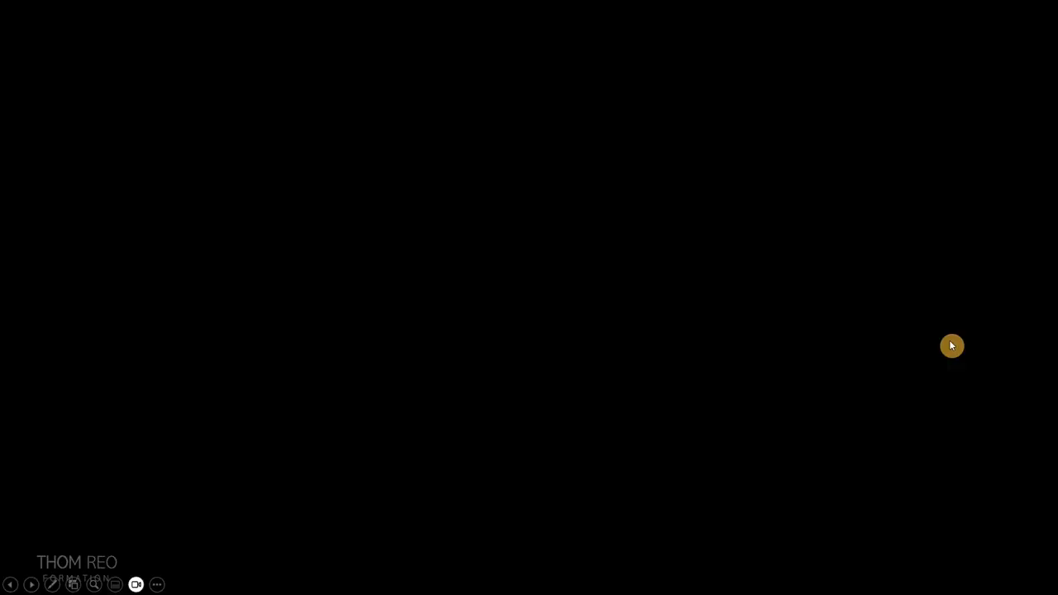
pyautogui.click(951, 346)
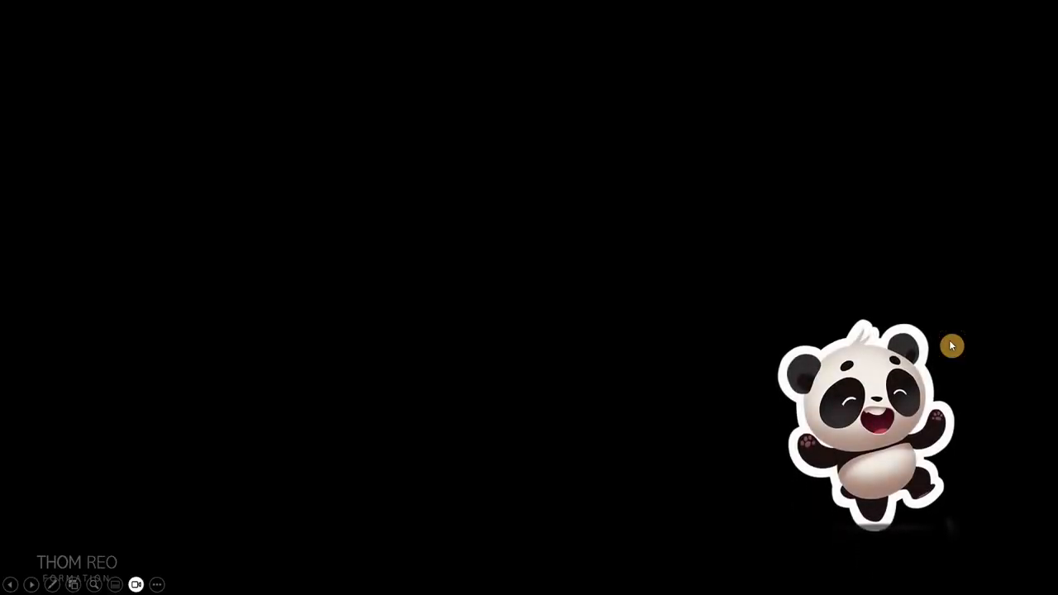
pyautogui.press('Right')
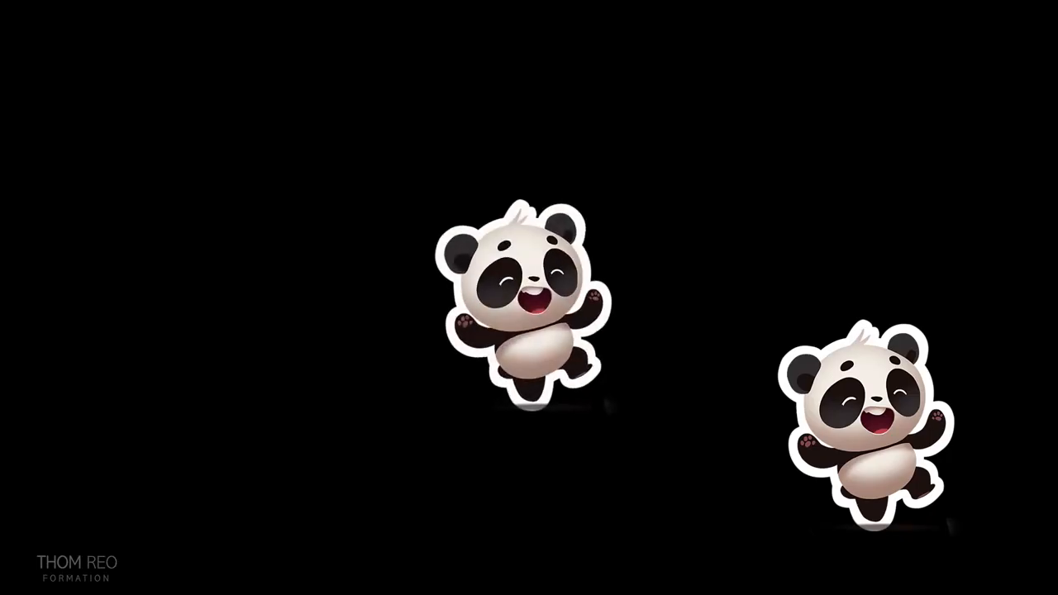
pyautogui.press('Right')
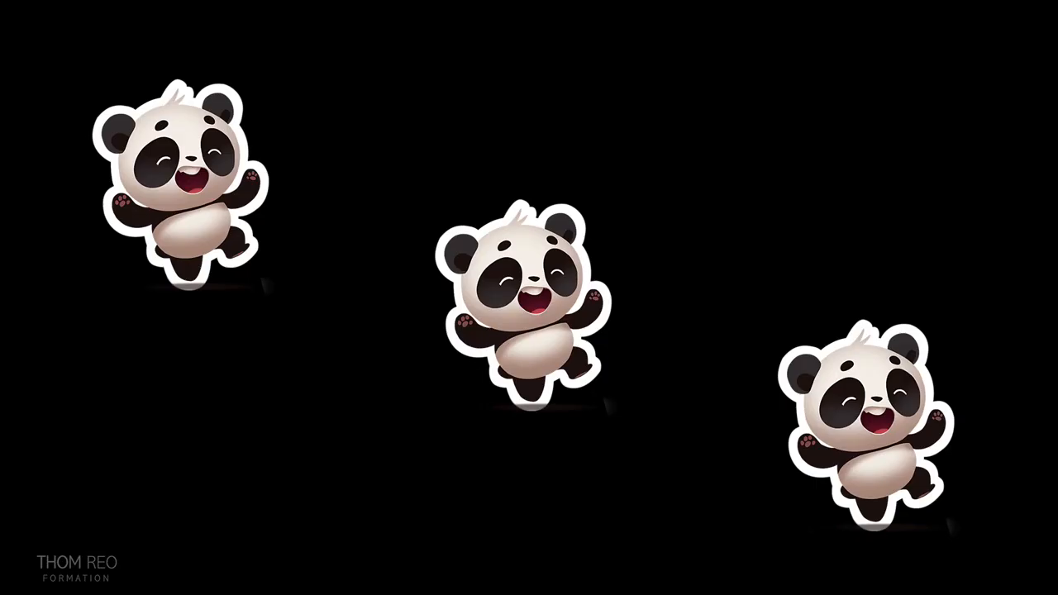
pyautogui.press('Escape')
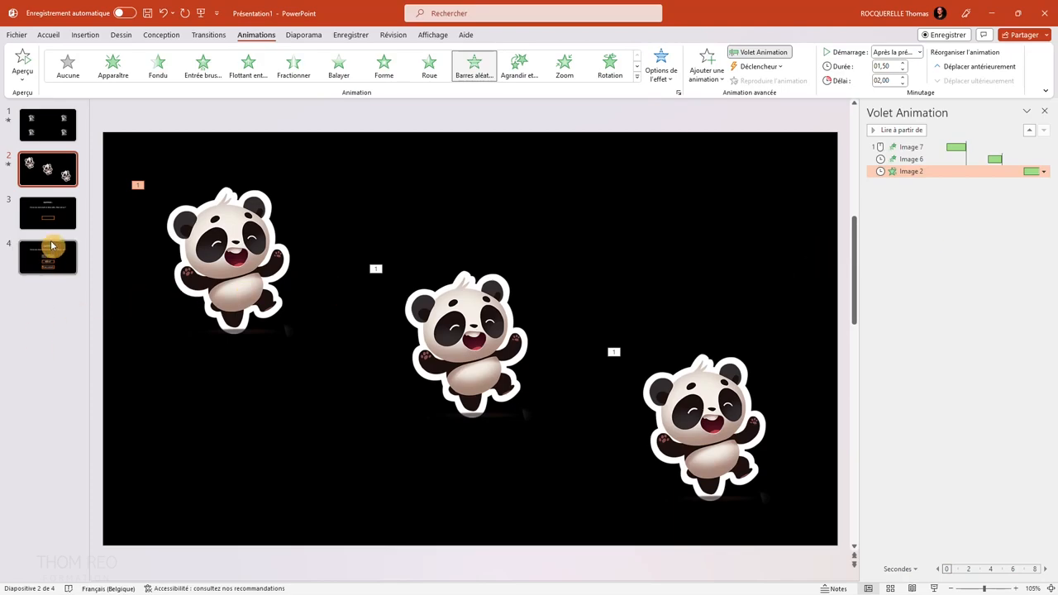
# Open slide 3 with the riddle question and the empty answer box.
pyautogui.click(54, 210)
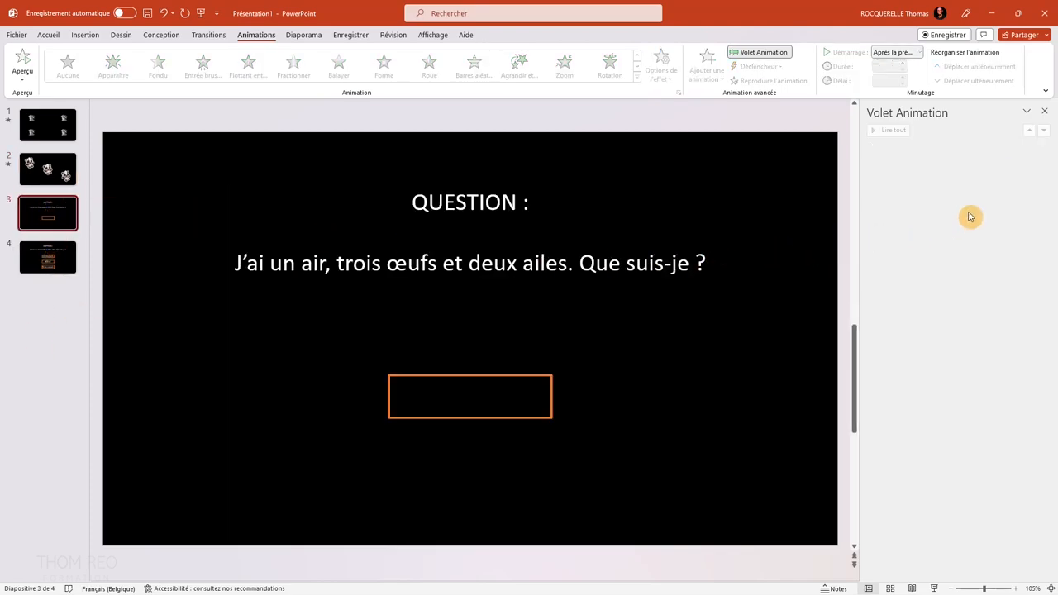